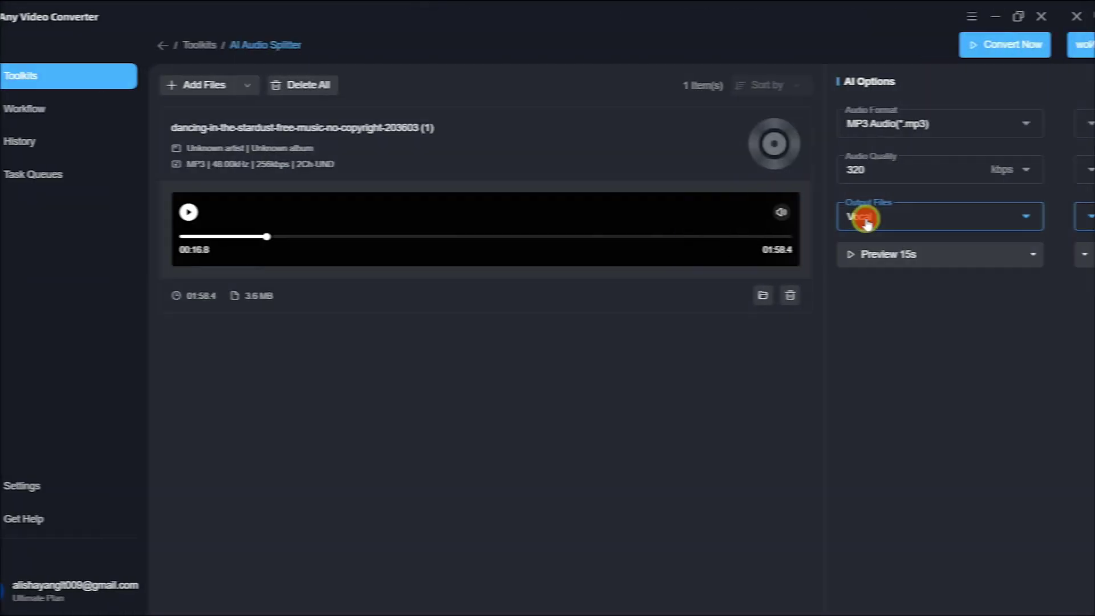
Step: Open the AI Audio Splitter's list of output file options
click(861, 215)
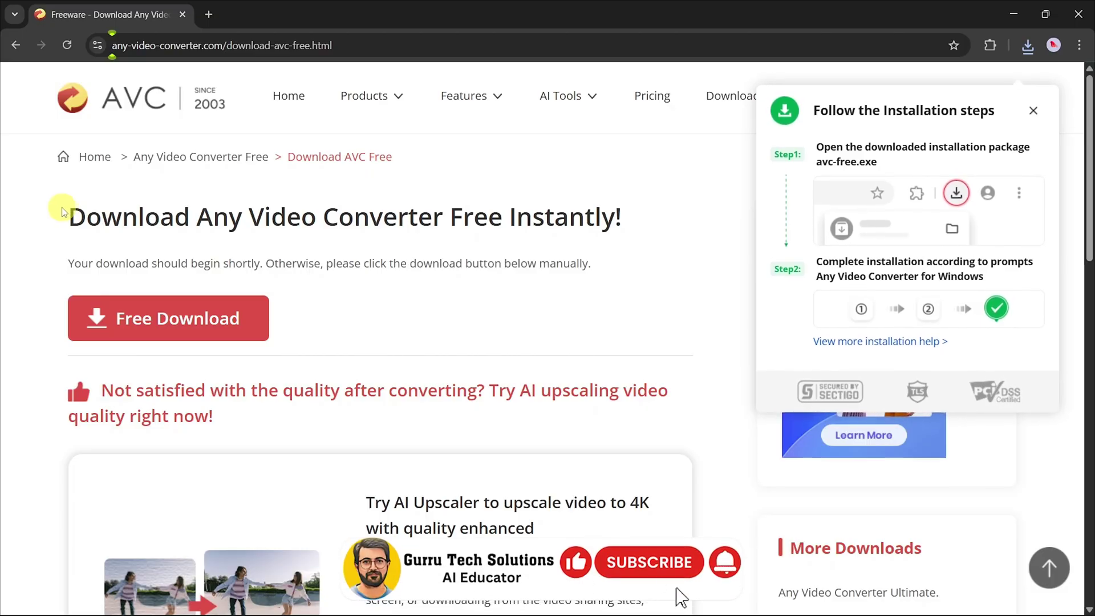
Step: Start the avc-free.exe download from the AVC Free Download page
click(142, 318)
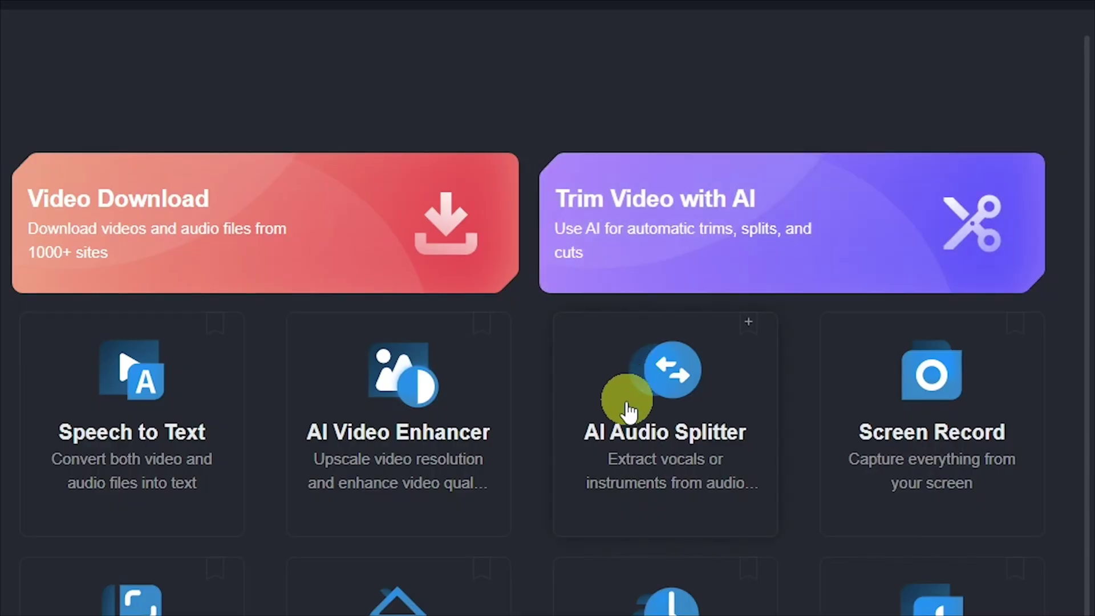
scroll(607, 428, down, 1)
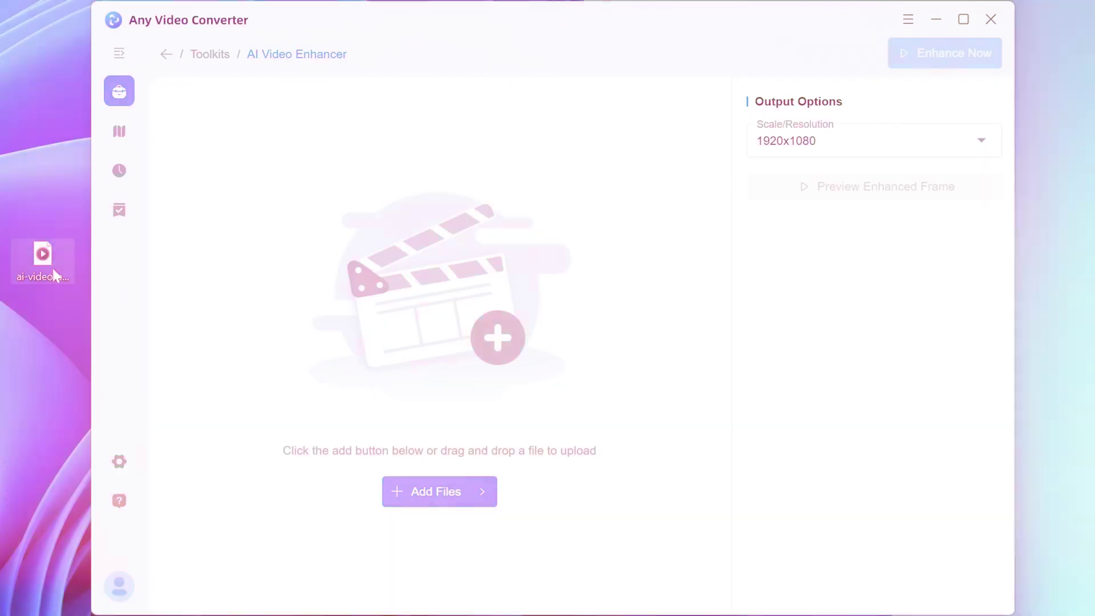
Step: Add the anime clip to AI Video Enhancer and choose 1920x1080 under Width*Height
drag(48, 266, 470, 404)
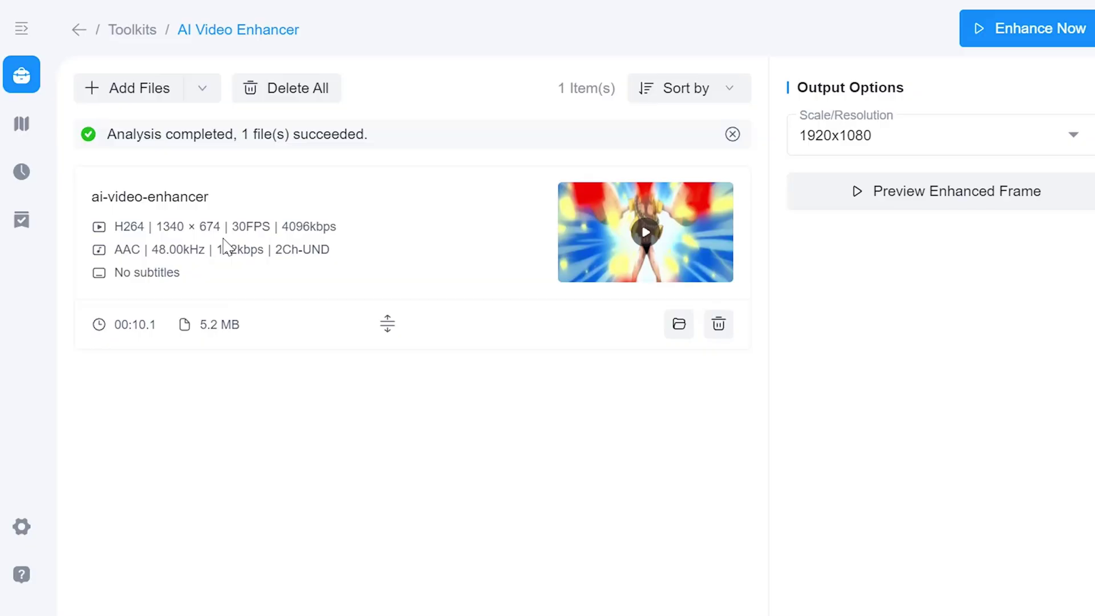
click(891, 153)
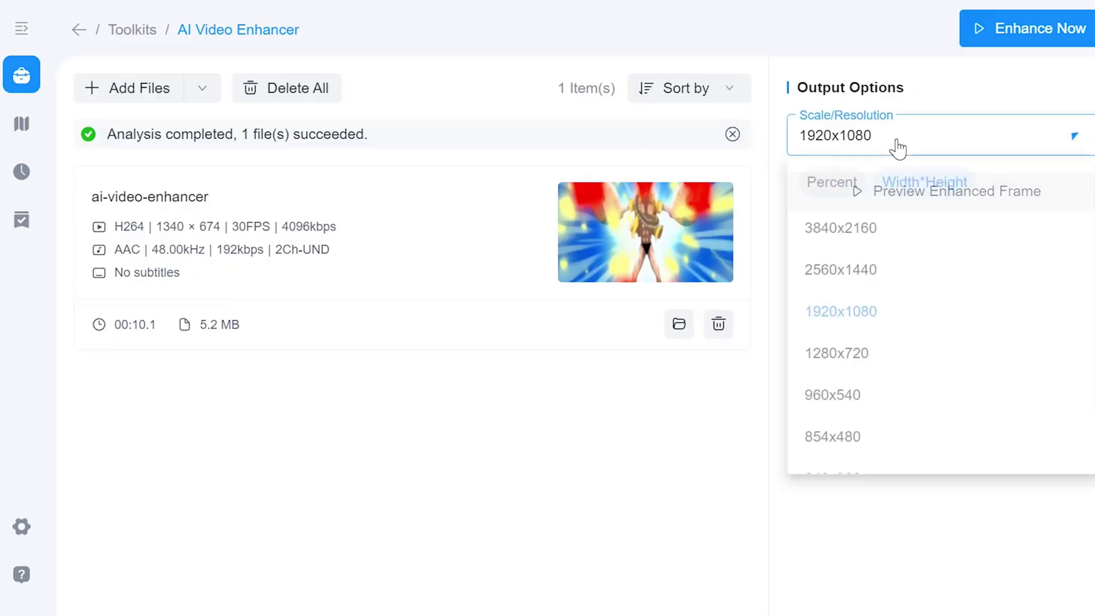
click(832, 183)
scroll(839, 265, down, 2)
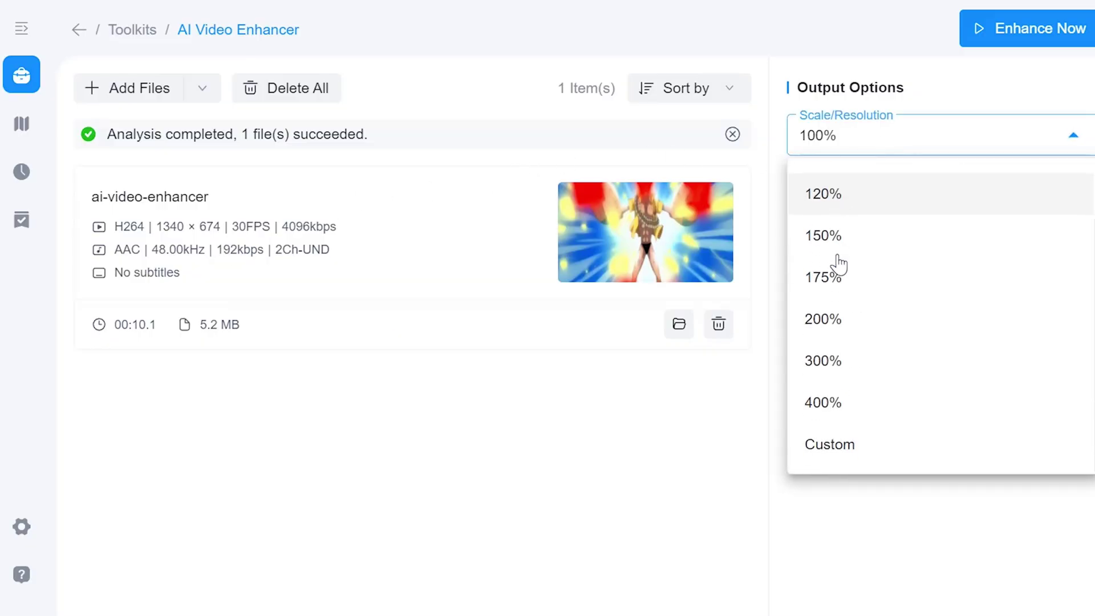
scroll(861, 247, up, 2)
click(922, 183)
scroll(893, 242, down, 2)
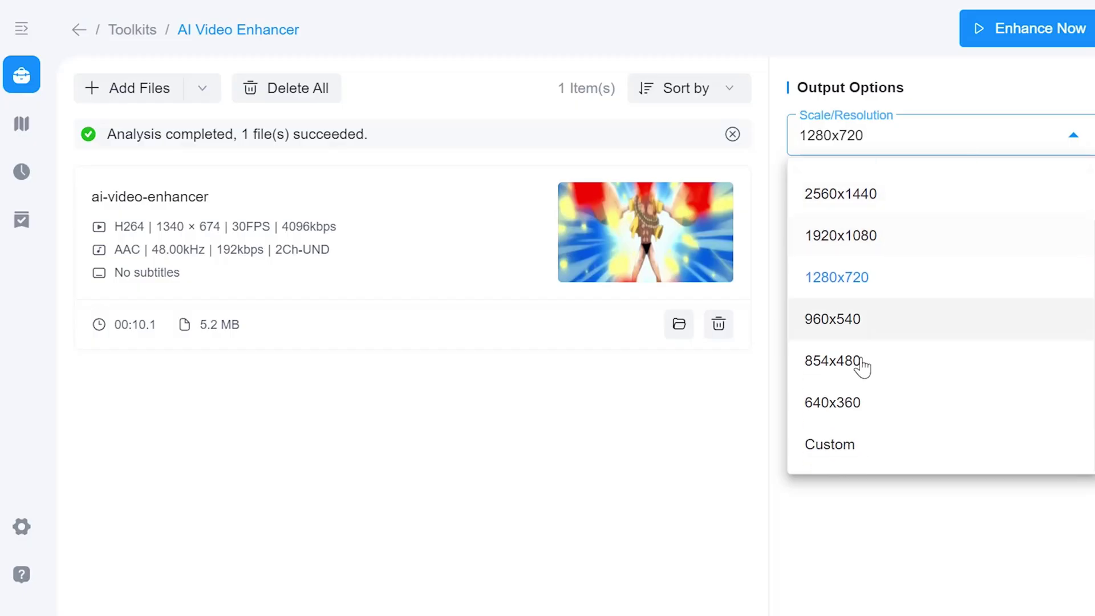
scroll(862, 367, up, 2)
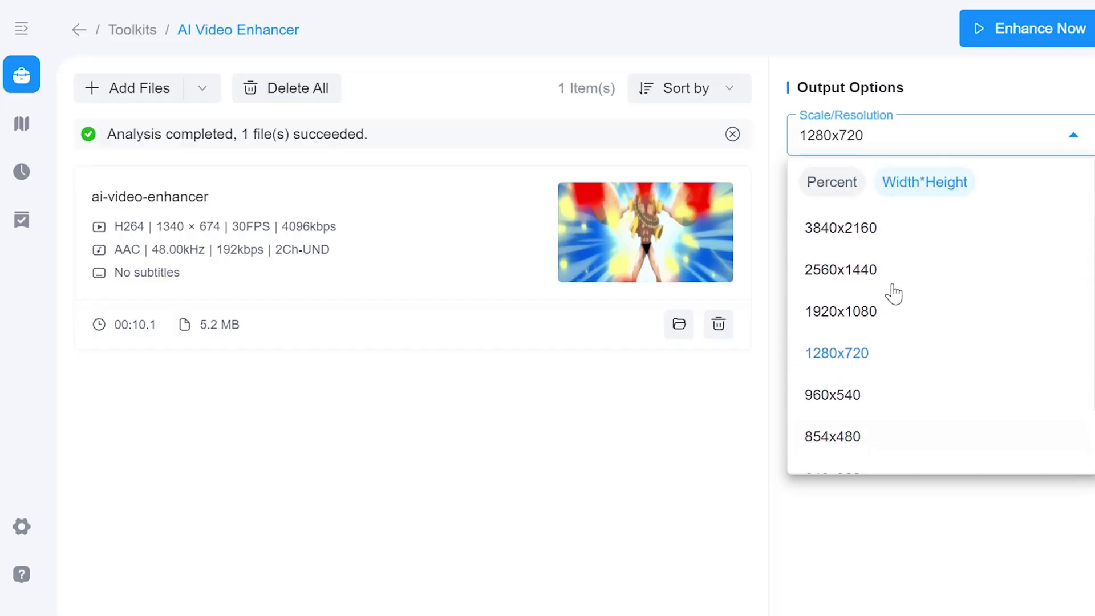
click(872, 314)
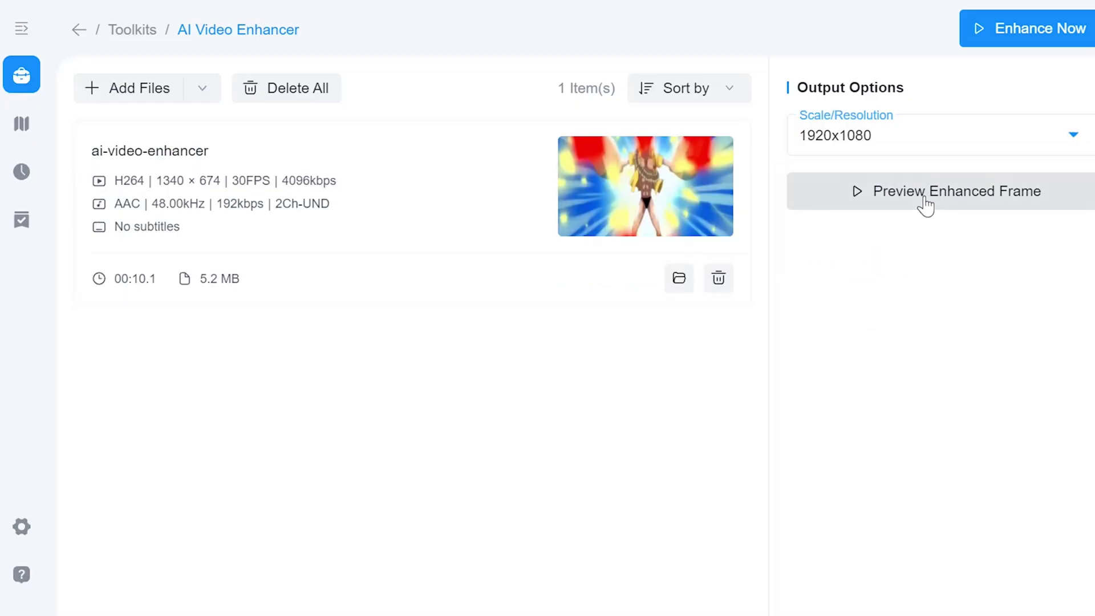
Step: Generate the enhanced preview, pause it, and turn on the split comparison view
click(924, 203)
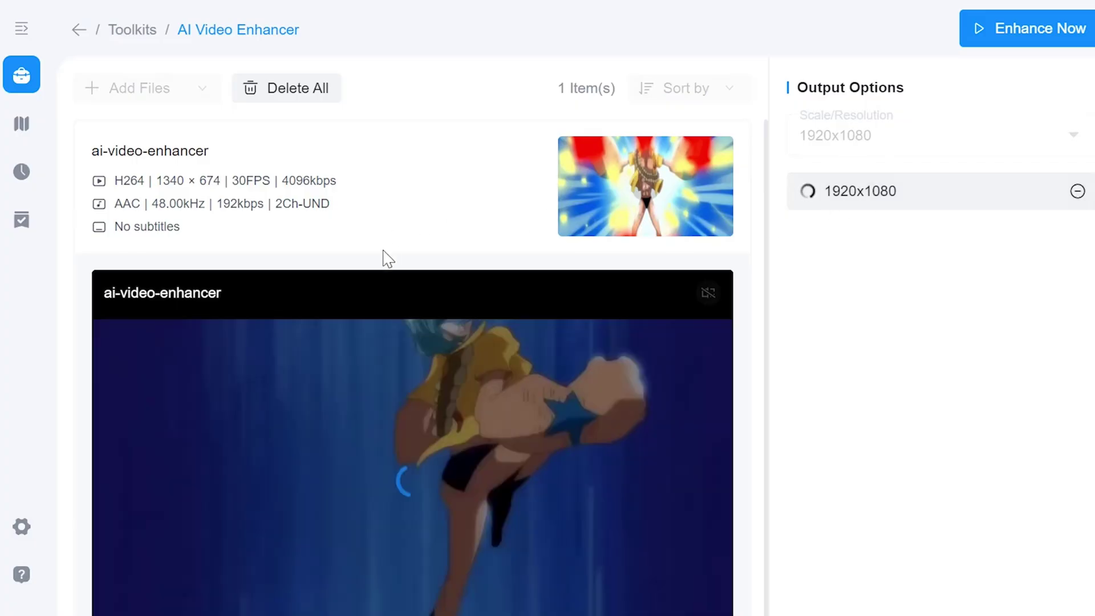
scroll(384, 255, down, 1)
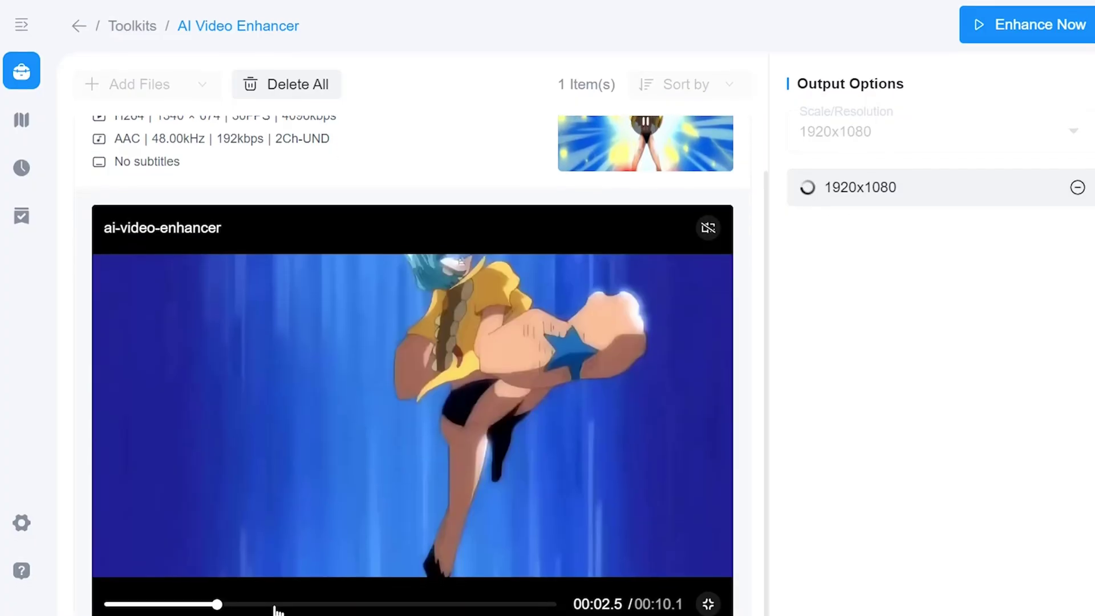
scroll(270, 603, down, 1)
click(265, 581)
mouse_move(708, 227)
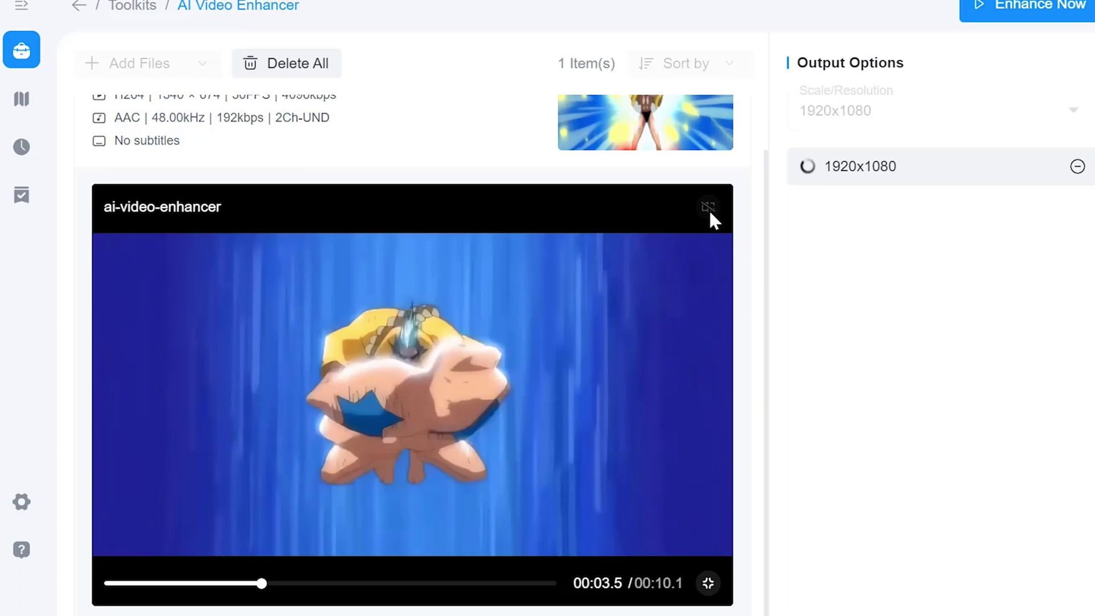
click(710, 206)
mouse_move(412, 385)
mouse_down()
mouse_move(311, 440)
mouse_move(448, 488)
mouse_move(378, 540)
mouse_up()
Step: Compare original and enhanced frames at 00:05.8 and 00:07.1, then queue with Enhance Now
click(363, 582)
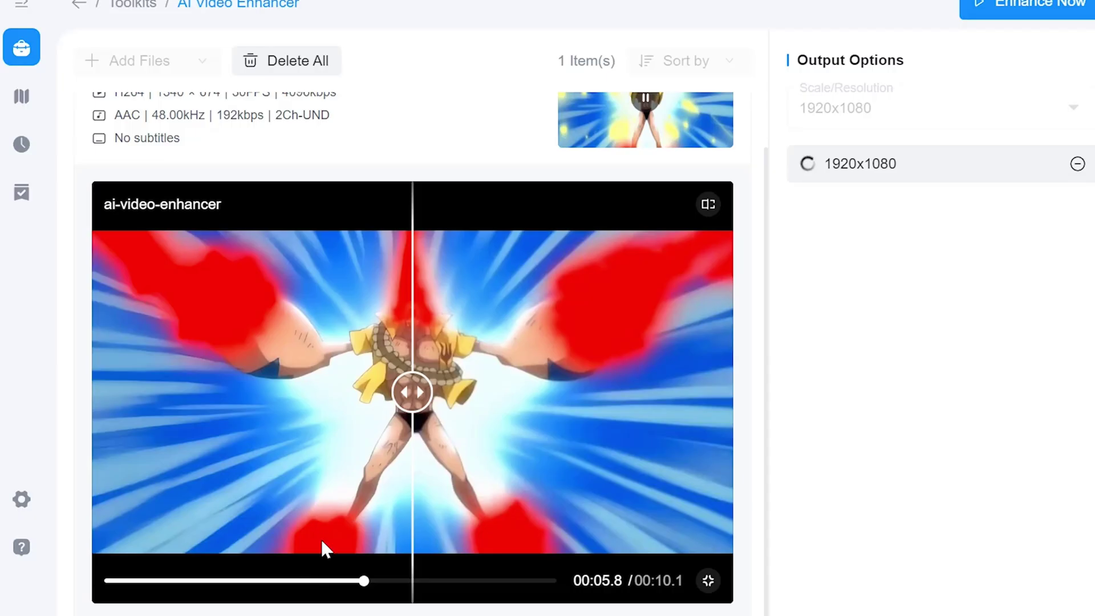
mouse_move(322, 542)
mouse_down()
mouse_move(191, 447)
mouse_move(456, 464)
mouse_move(411, 446)
mouse_up()
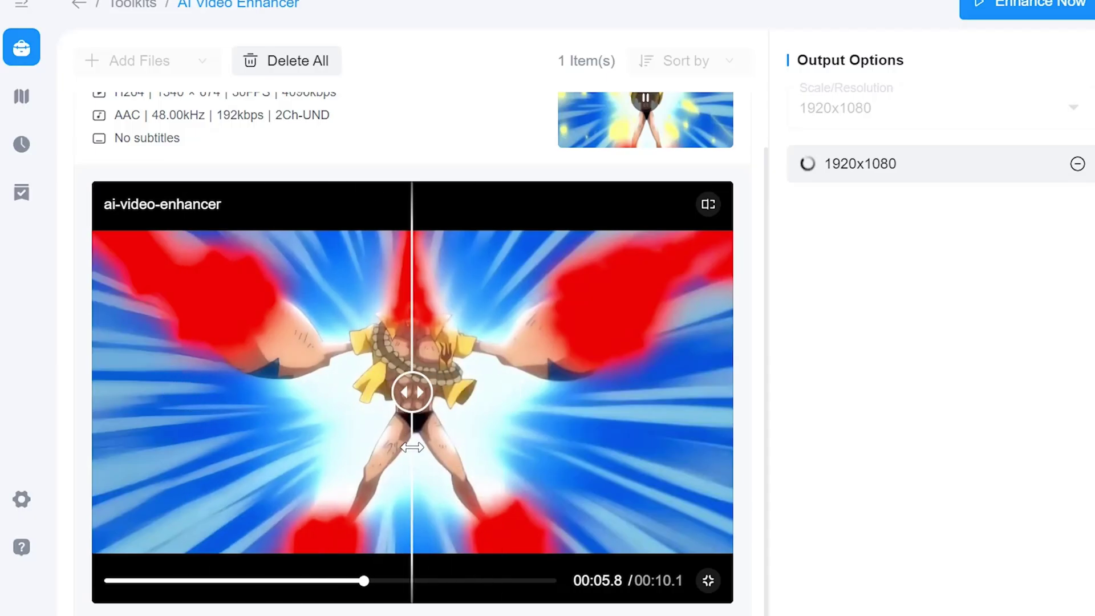
click(423, 582)
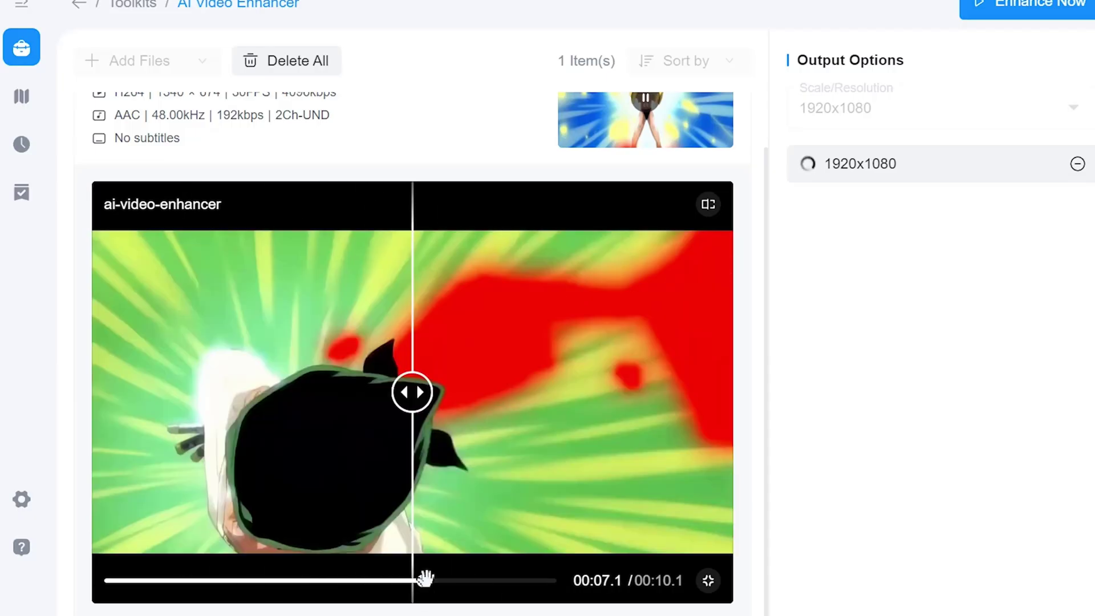
mouse_move(428, 579)
mouse_down()
mouse_move(154, 476)
mouse_move(573, 460)
mouse_move(271, 470)
mouse_up()
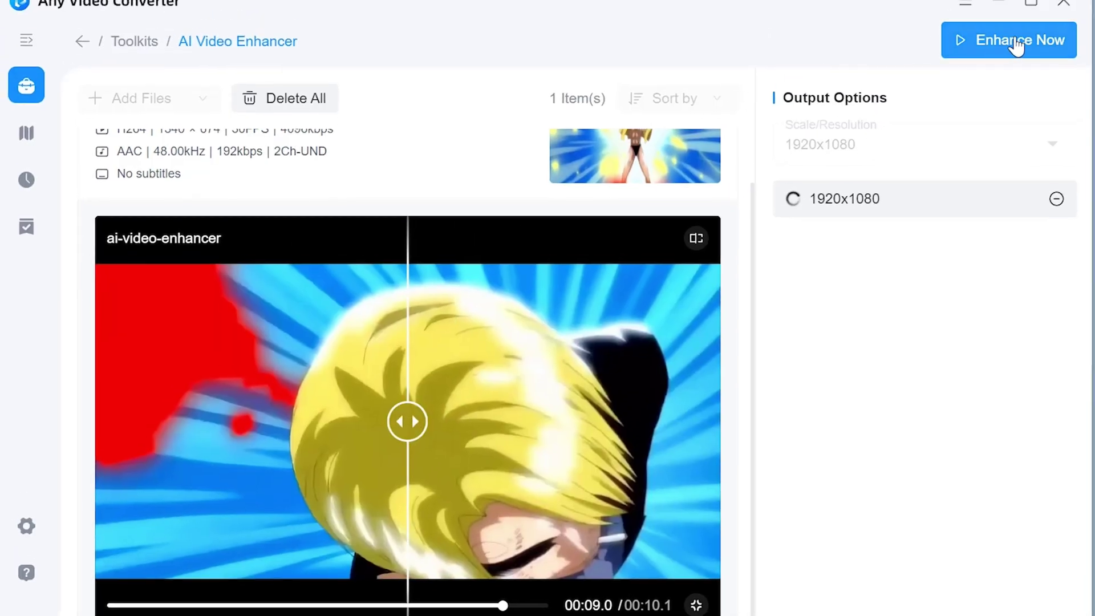
click(1016, 47)
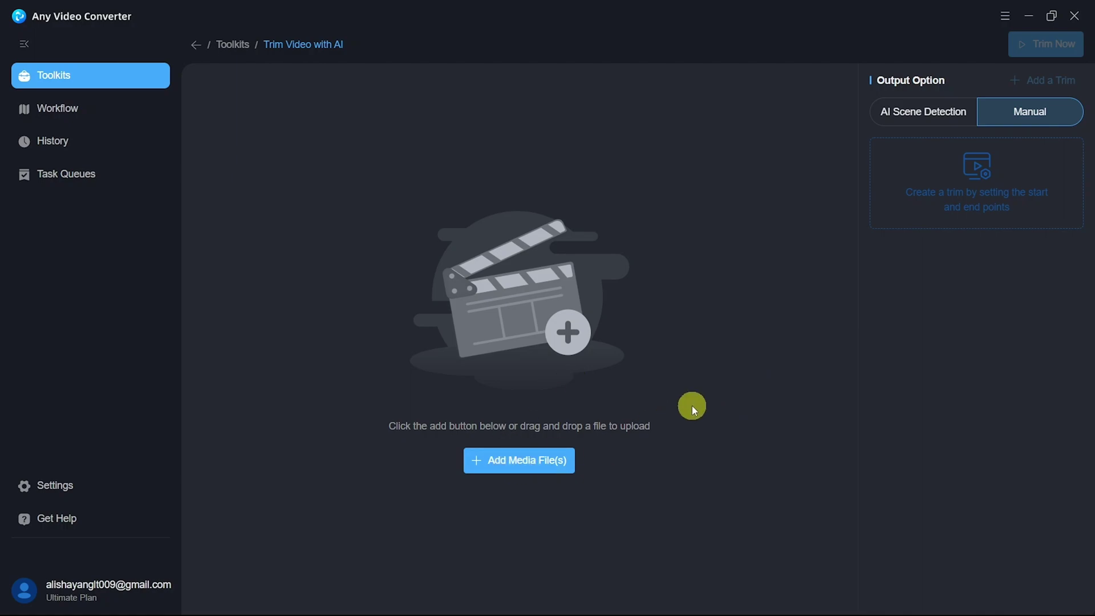
Step: Load and play the beach video Untitled design (65), then switch to AI Scene Detection
click(538, 461)
click(402, 137)
click(441, 314)
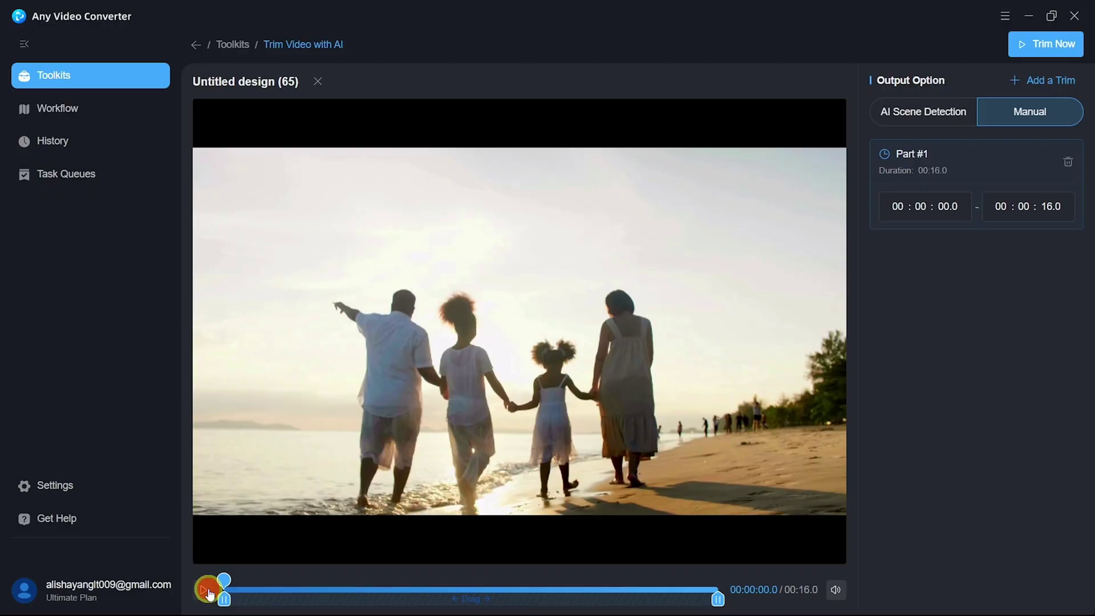
click(209, 590)
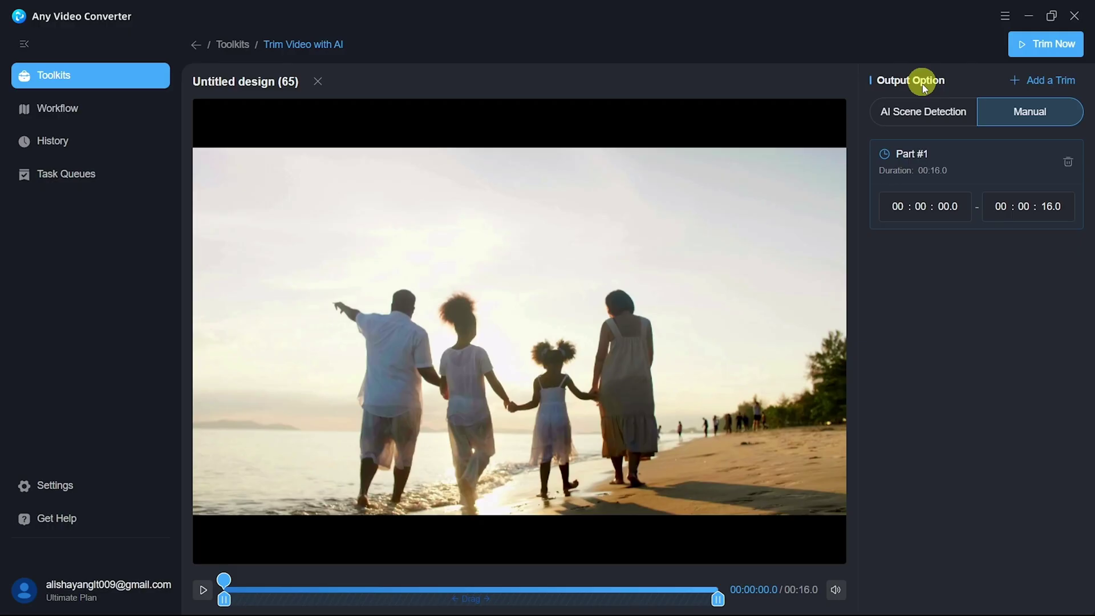
click(916, 114)
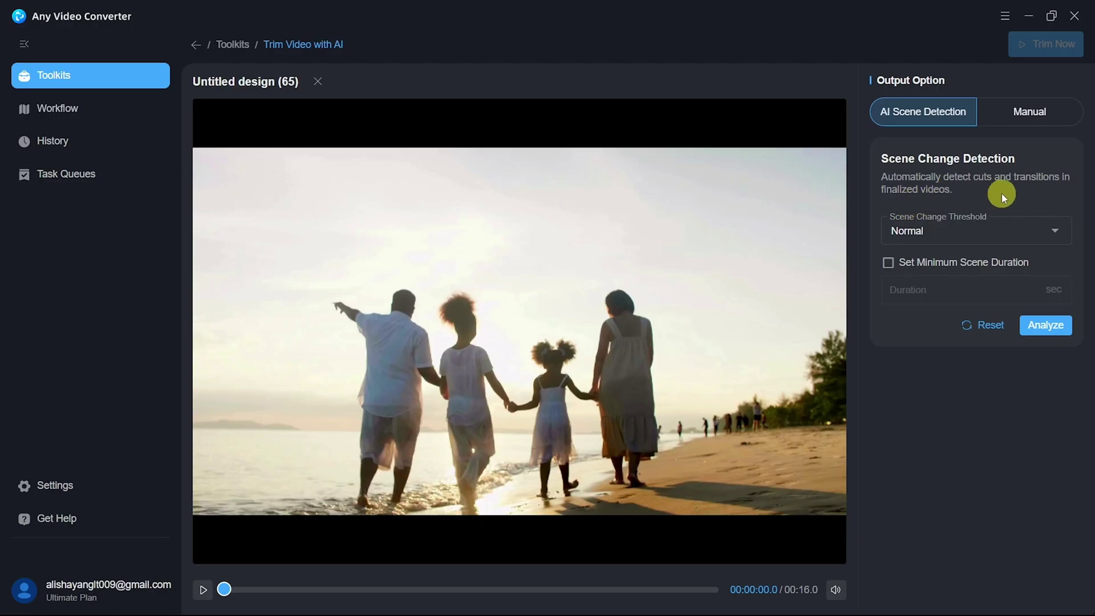
Step: Run AI scene detection on the beach video at Normal sensitivity
click(1054, 230)
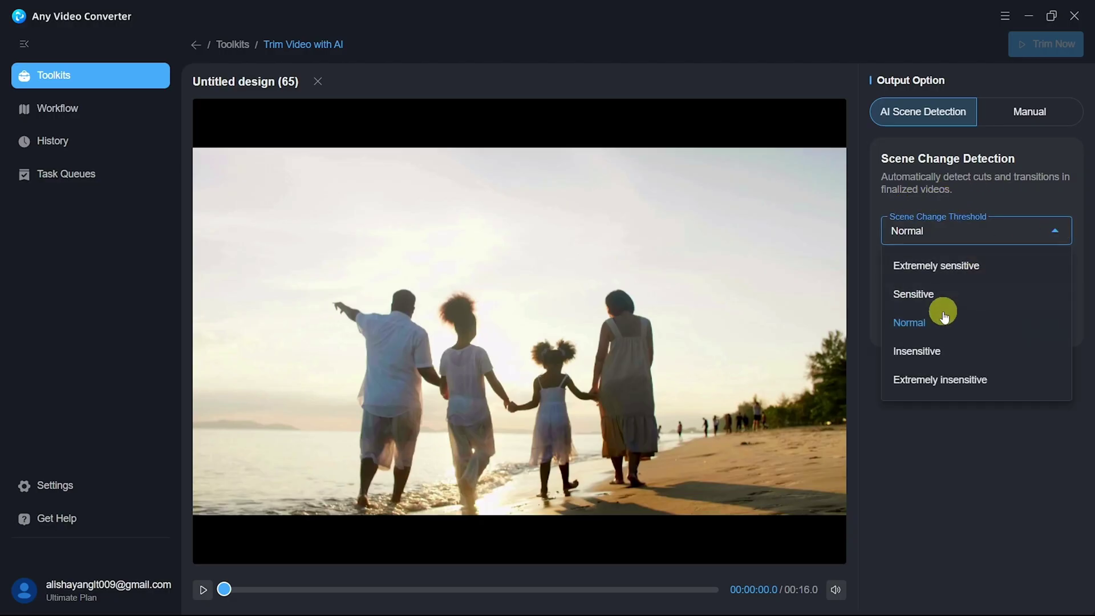
click(929, 328)
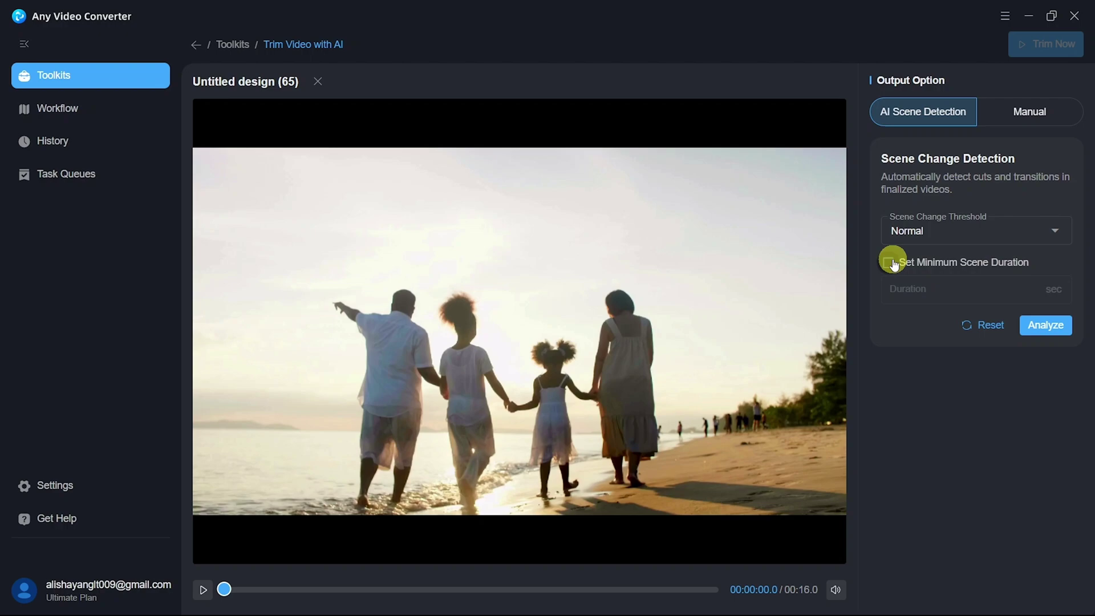
click(1045, 329)
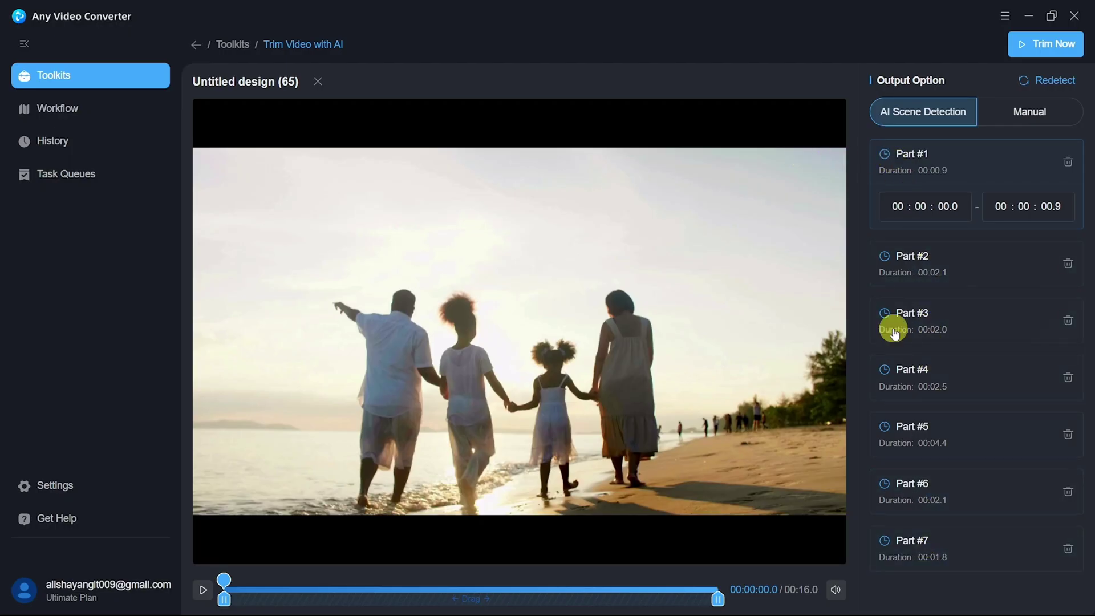
Step: Review the time ranges of detected Parts #1 through #6
click(904, 158)
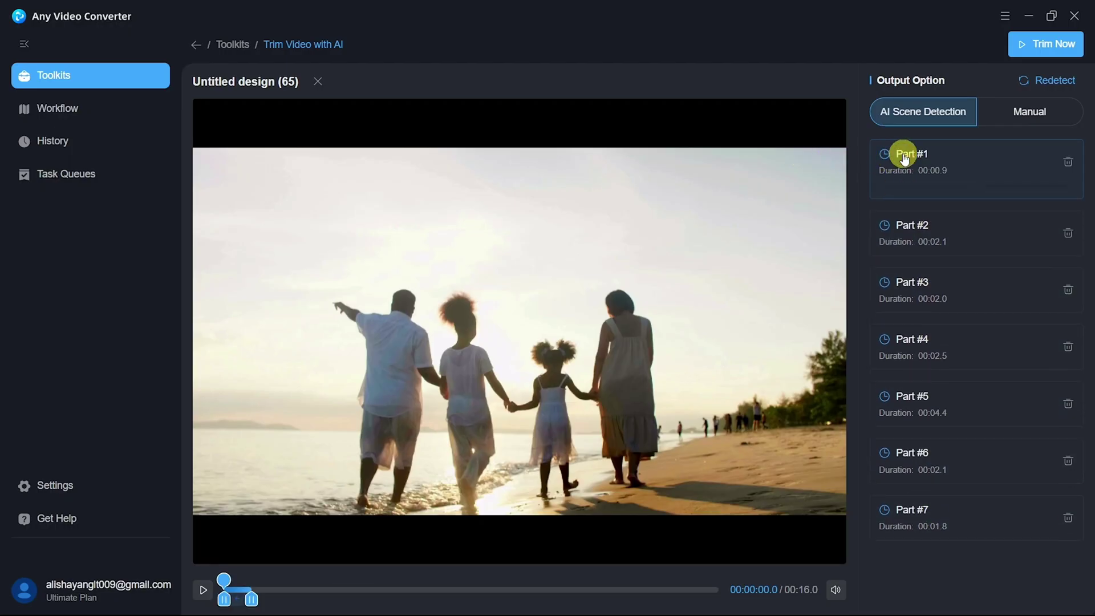
click(912, 250)
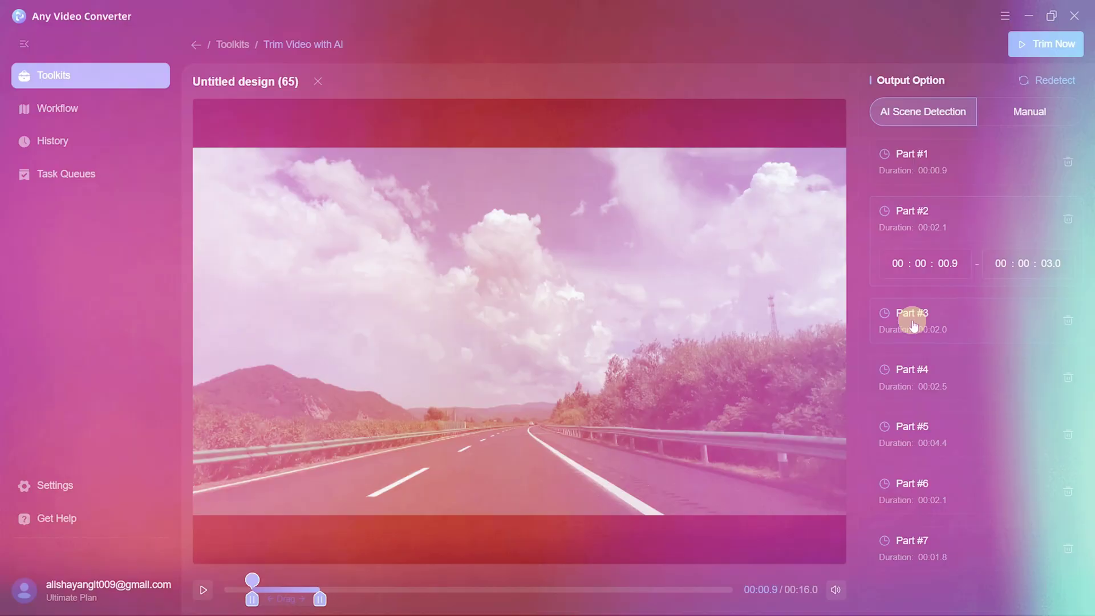
click(912, 321)
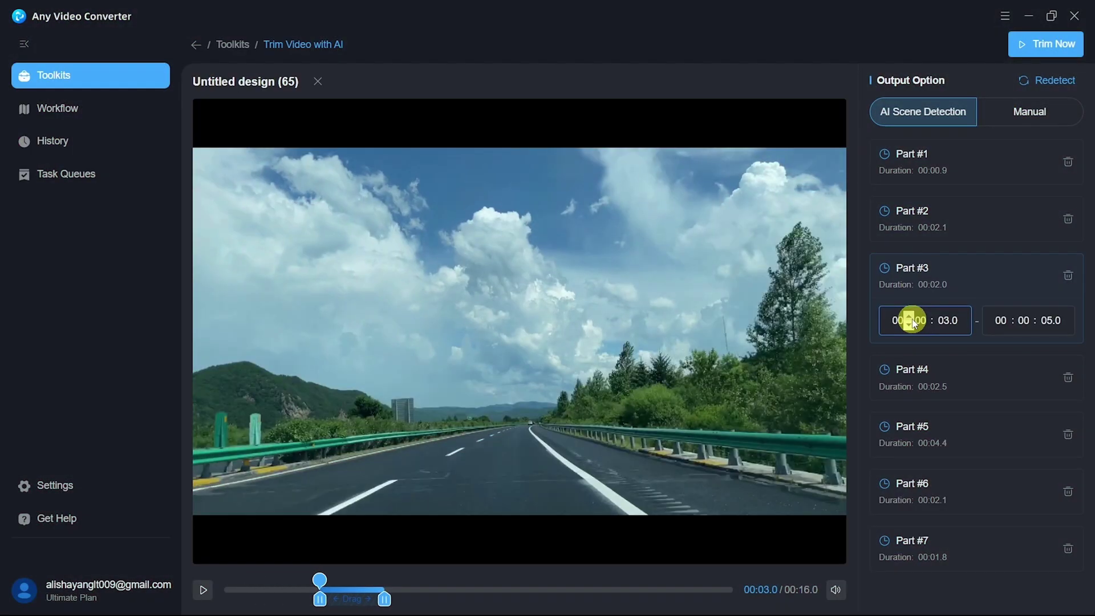
click(927, 376)
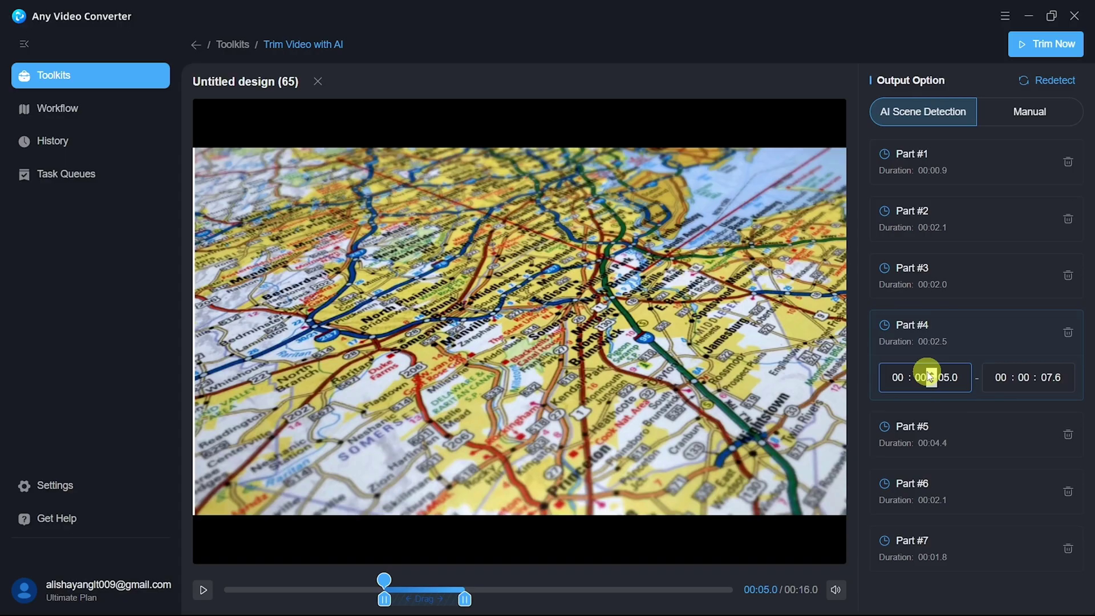
click(928, 426)
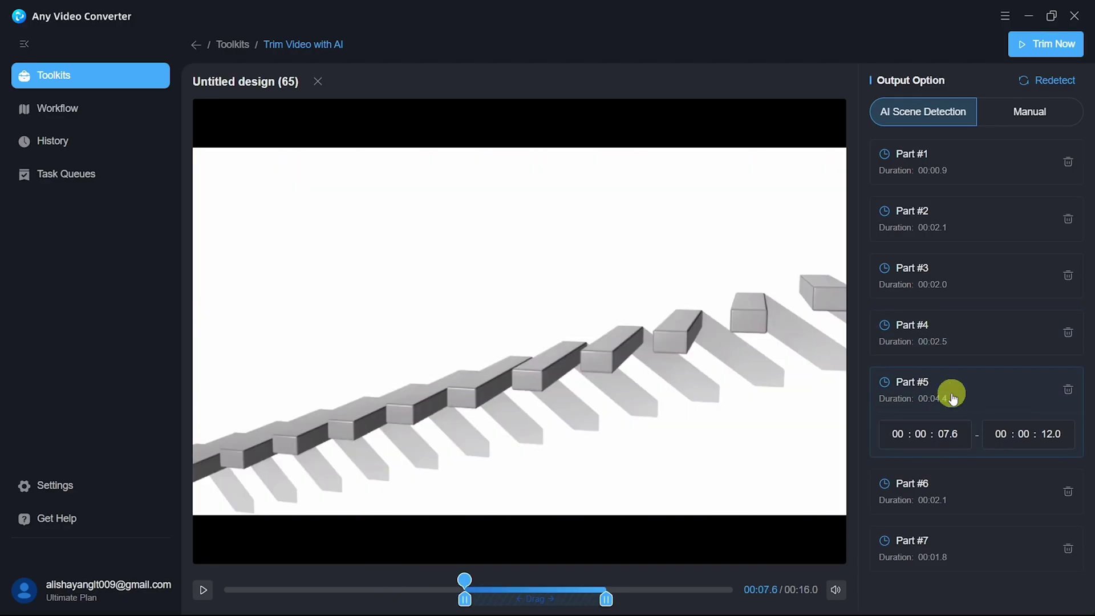
click(926, 495)
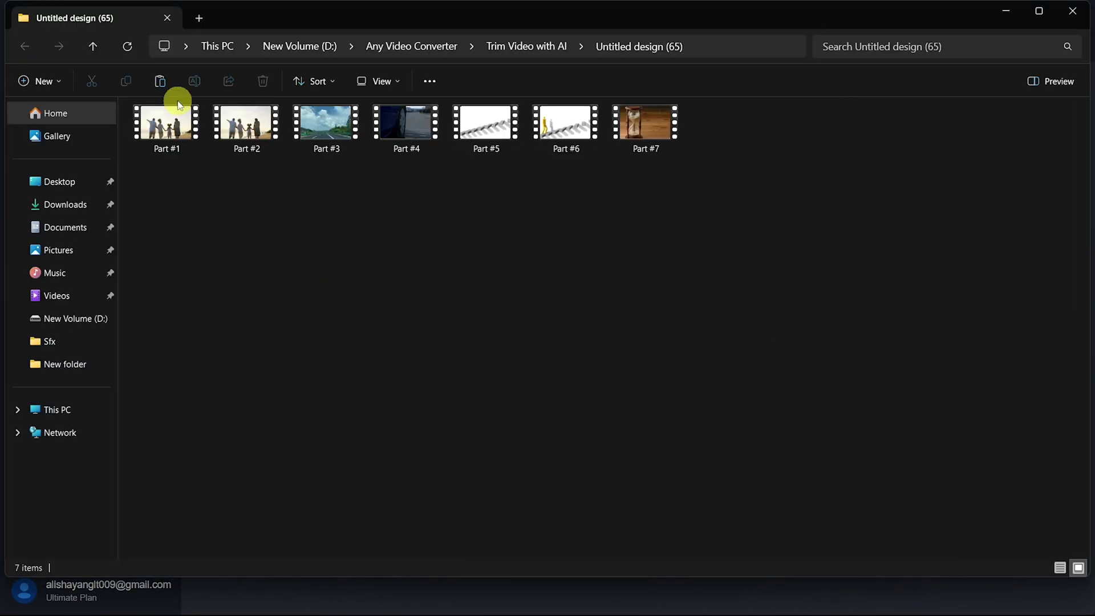
Step: Play back the first and third trimmed scene parts from the output folder
double_click(172, 125)
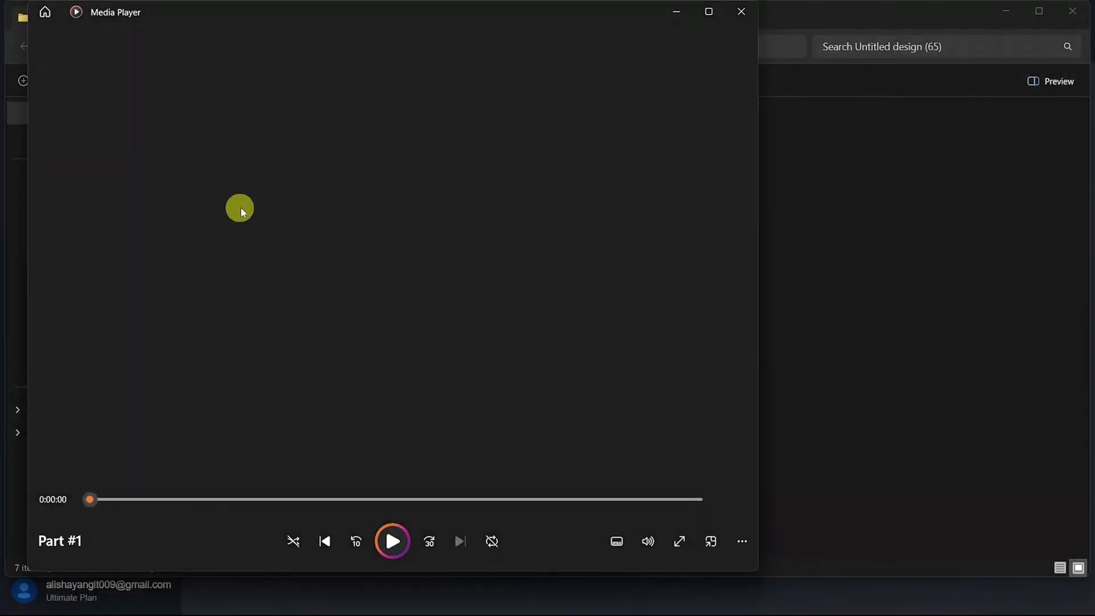
click(677, 11)
double_click(326, 133)
click(742, 11)
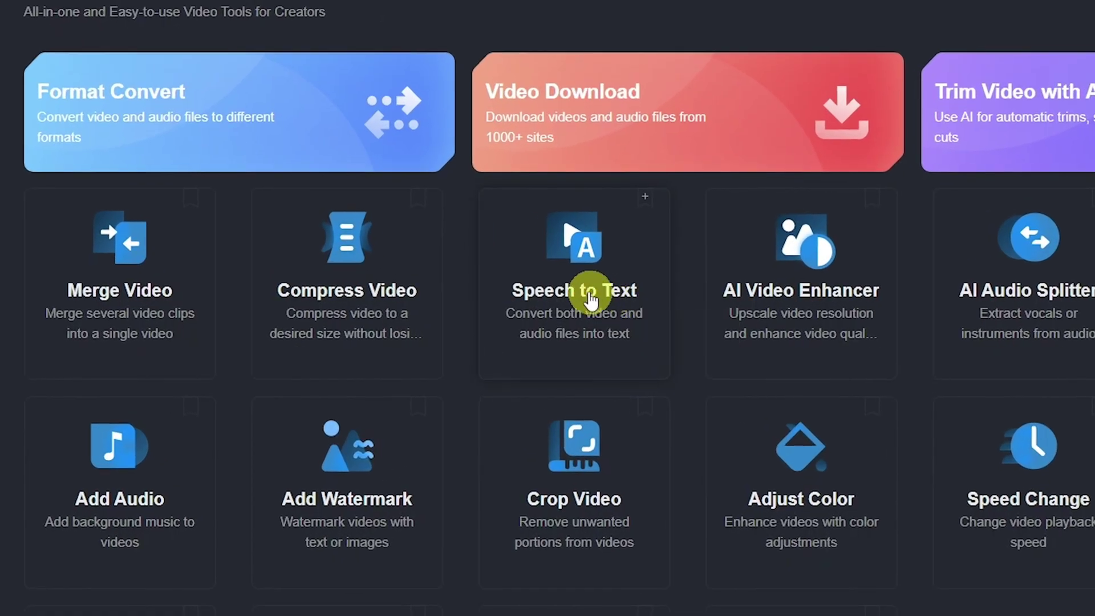
click(606, 300)
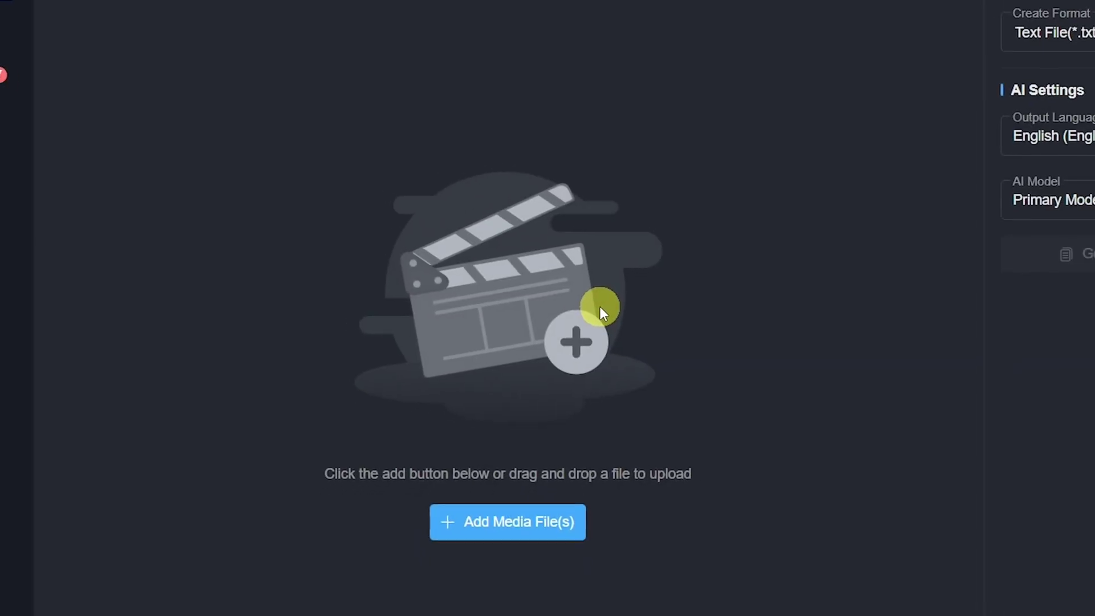
Step: Load Untitled design (65) into Speech to Text and pause its preview
click(557, 465)
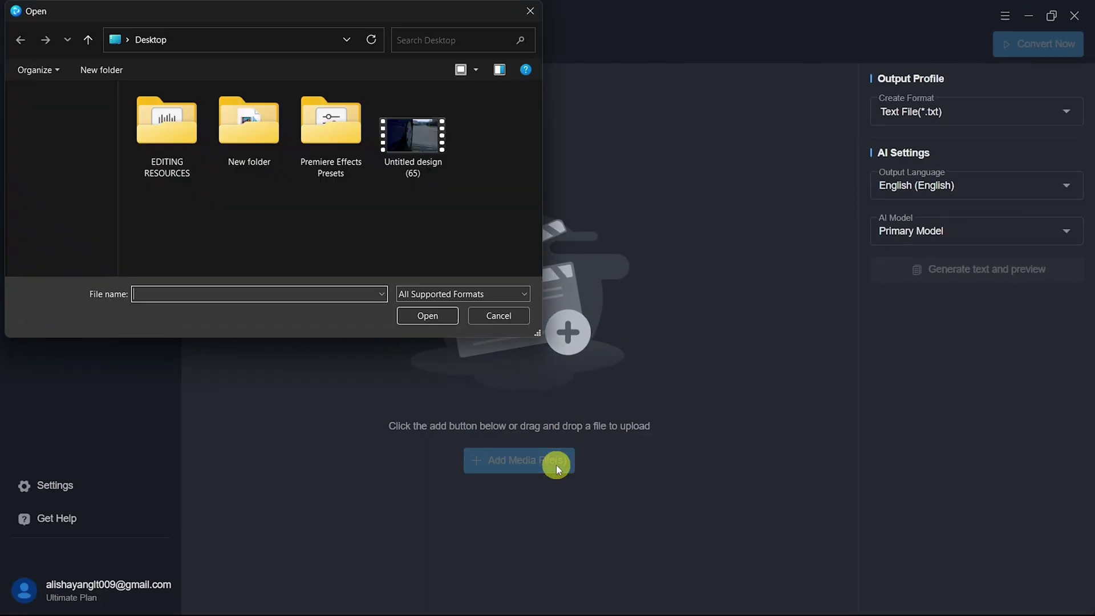
click(426, 155)
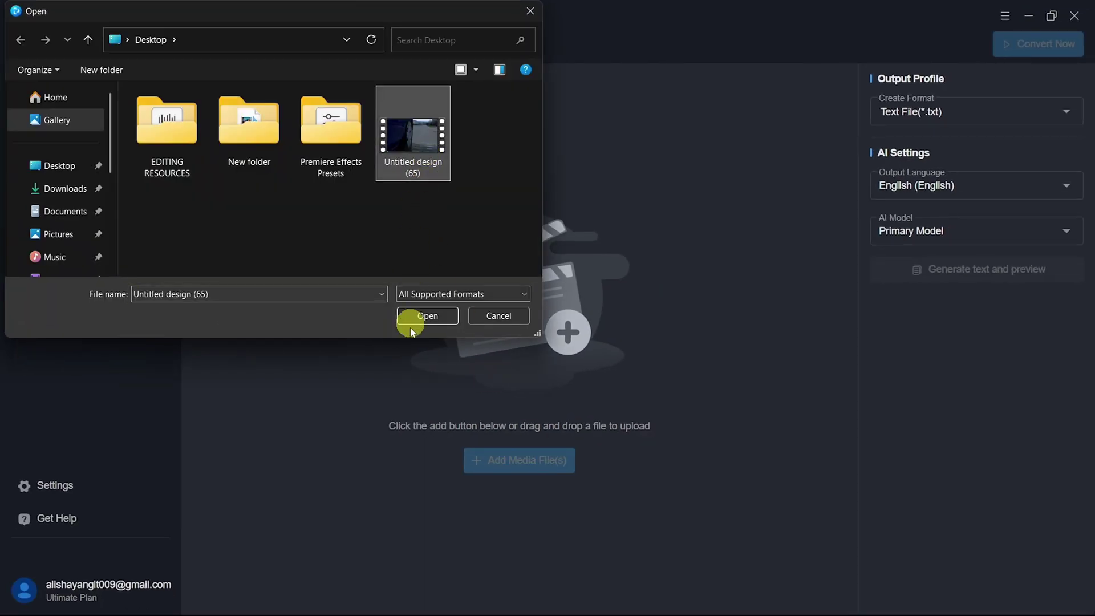
click(421, 315)
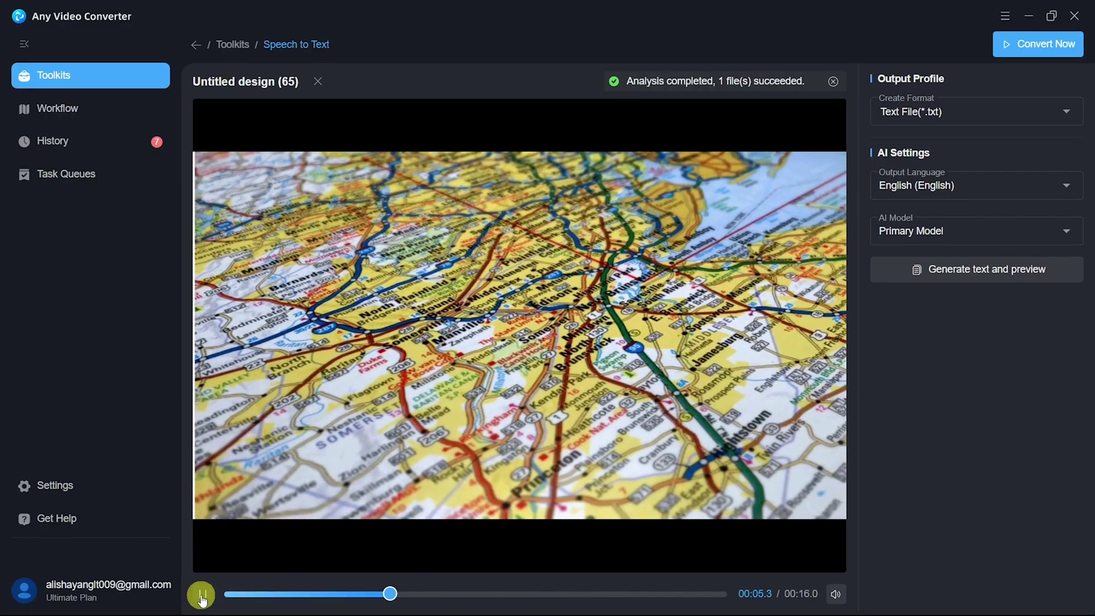
click(202, 597)
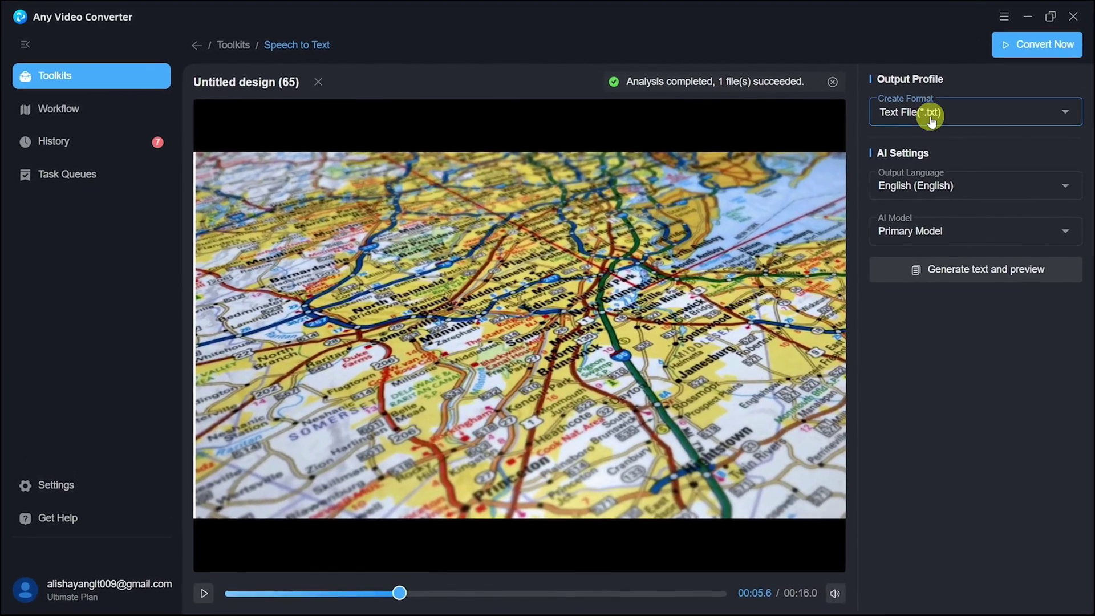
Step: Choose Text File output, English and Primary Model, then generate the transcript preview
click(929, 114)
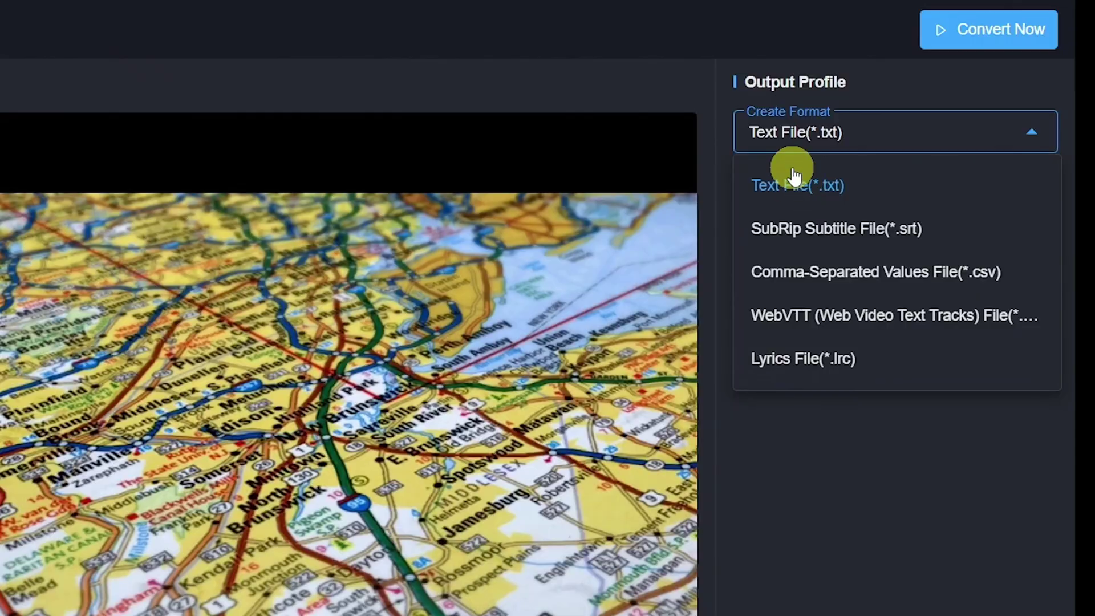
click(906, 141)
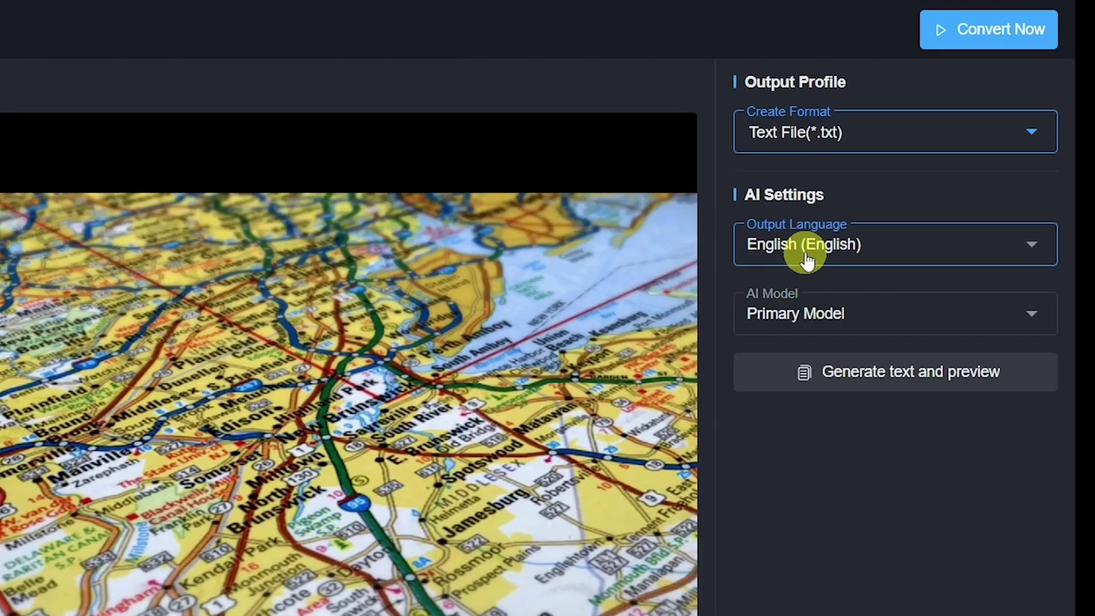
click(804, 256)
click(810, 340)
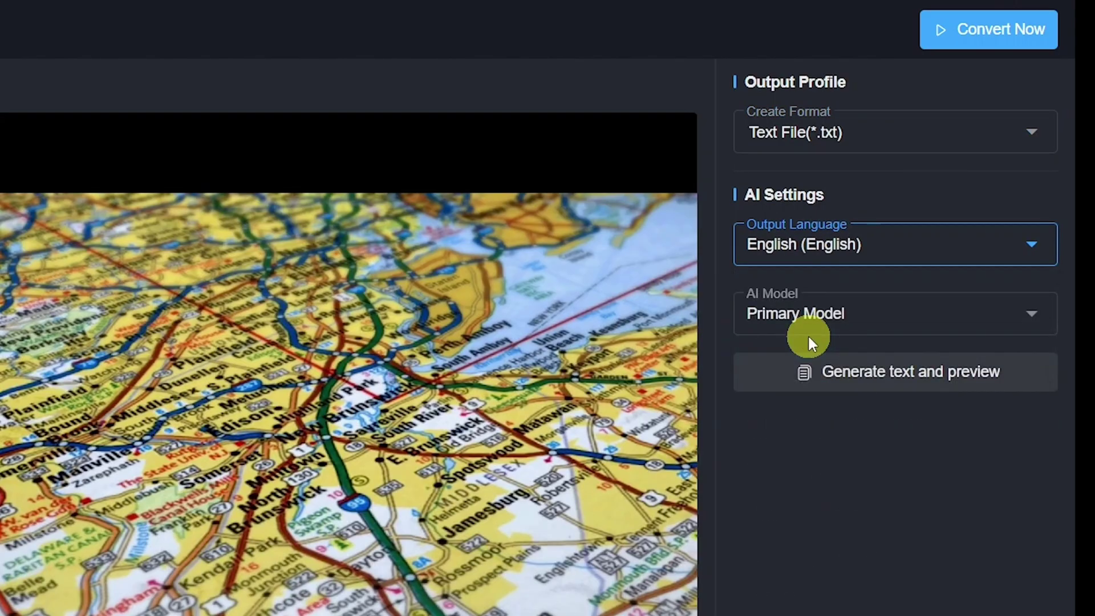
click(794, 315)
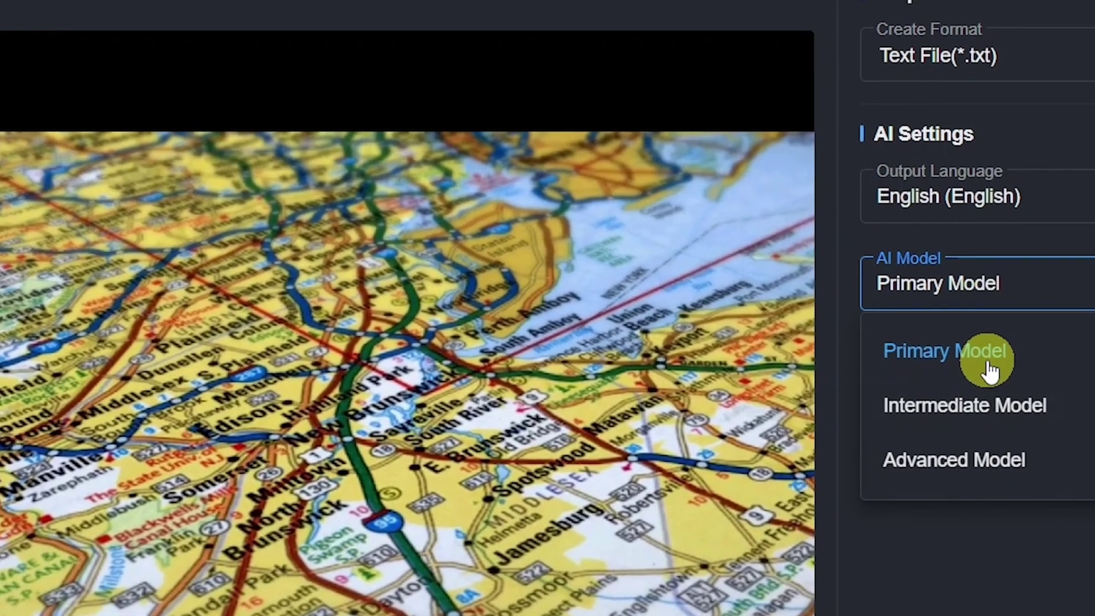
click(990, 368)
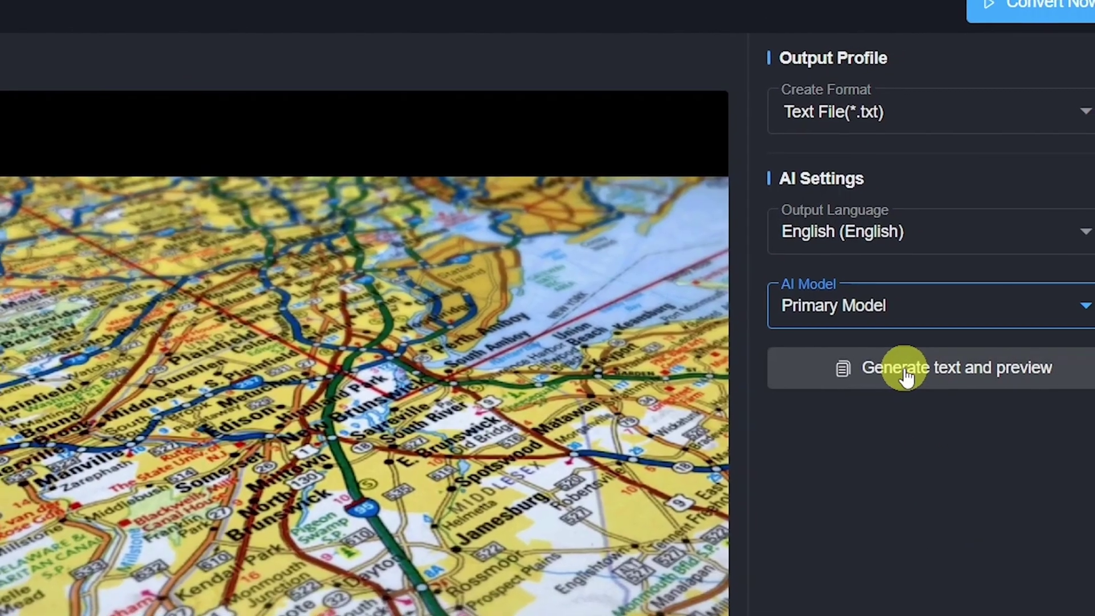
click(942, 370)
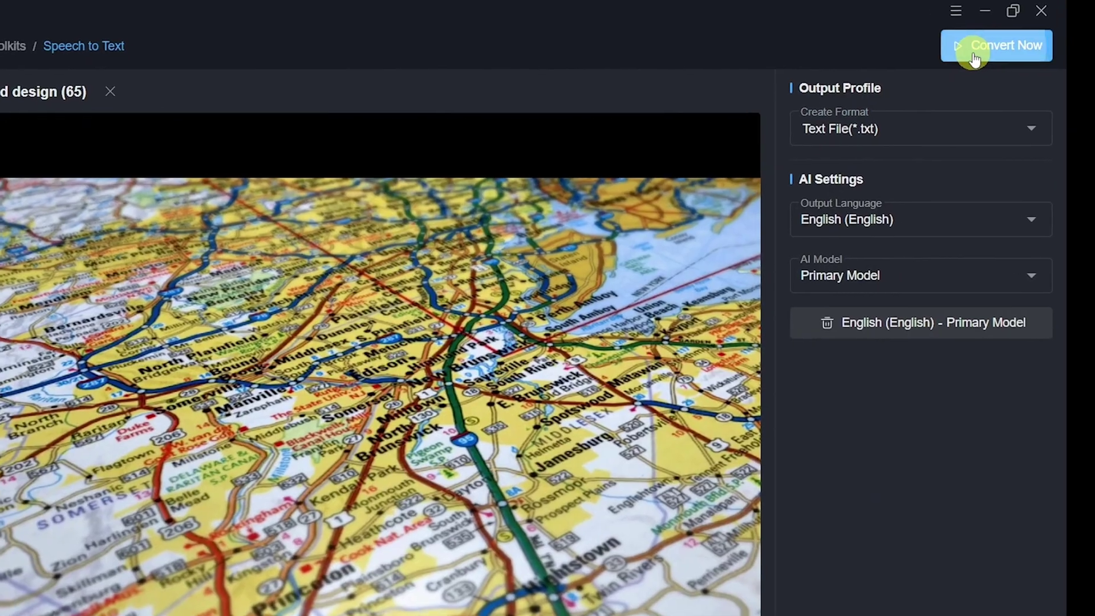
Step: Convert the transcript, open the resulting TXT in Notepad, and select all its text
click(975, 56)
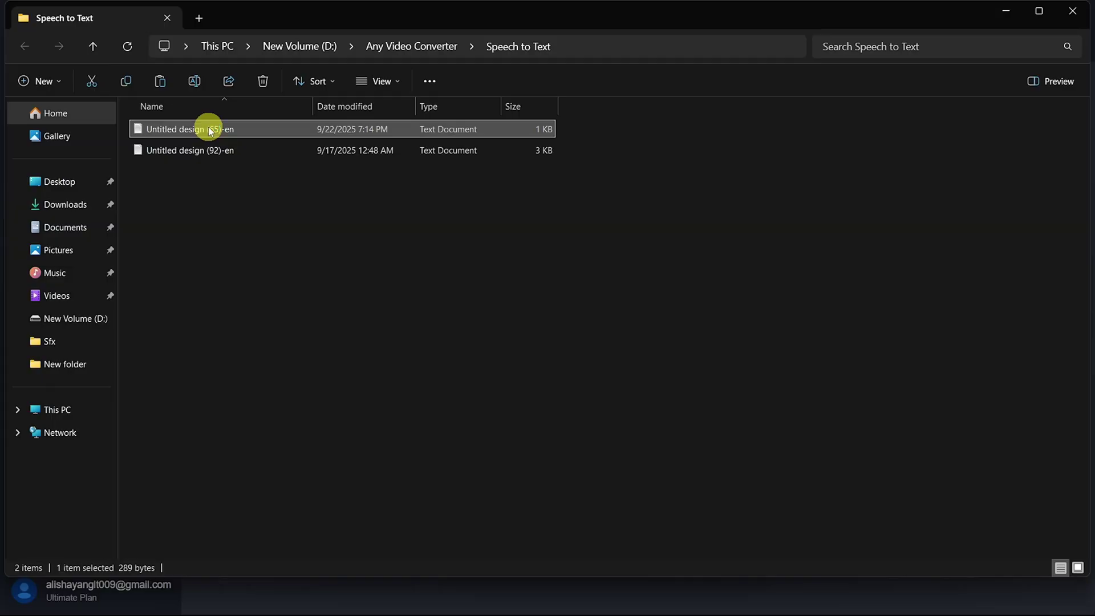
double_click(210, 130)
key(ctrl+a)
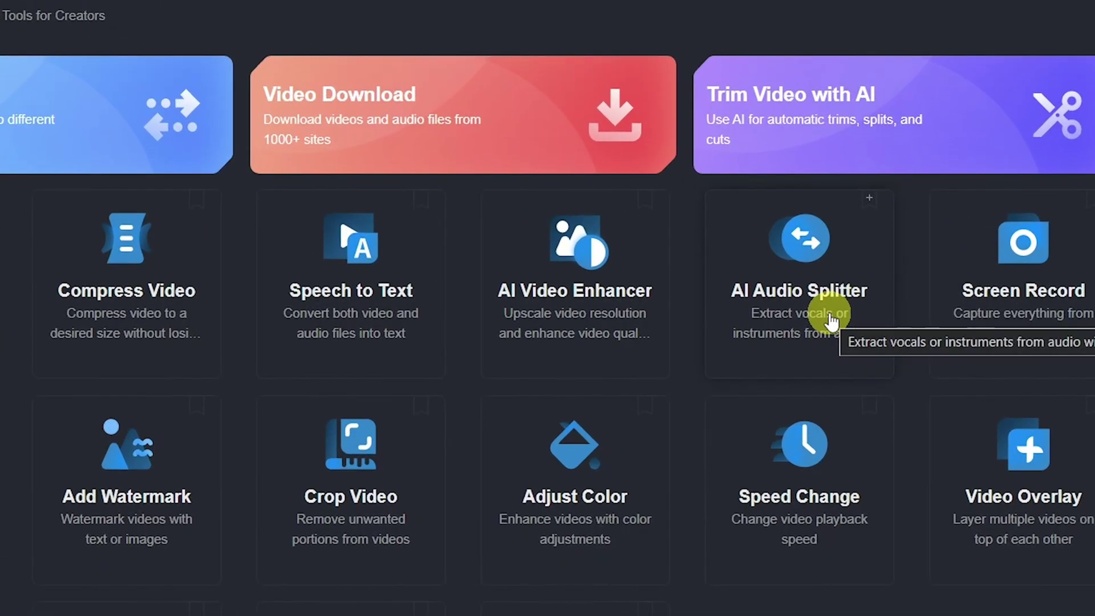
Step: Load the stardust song into the AI Audio Splitter
click(830, 321)
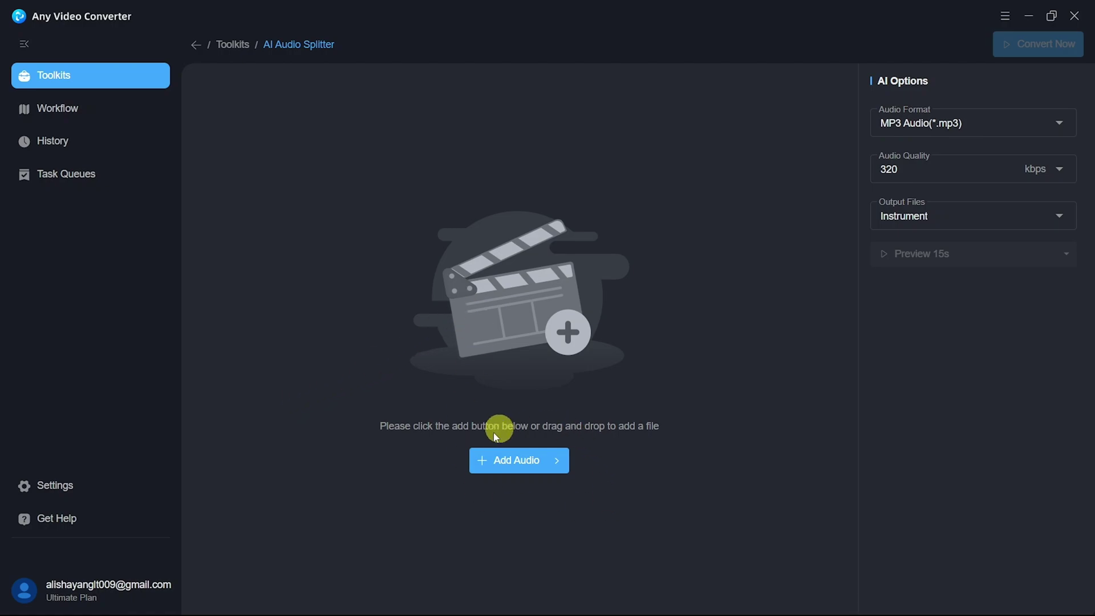
click(516, 456)
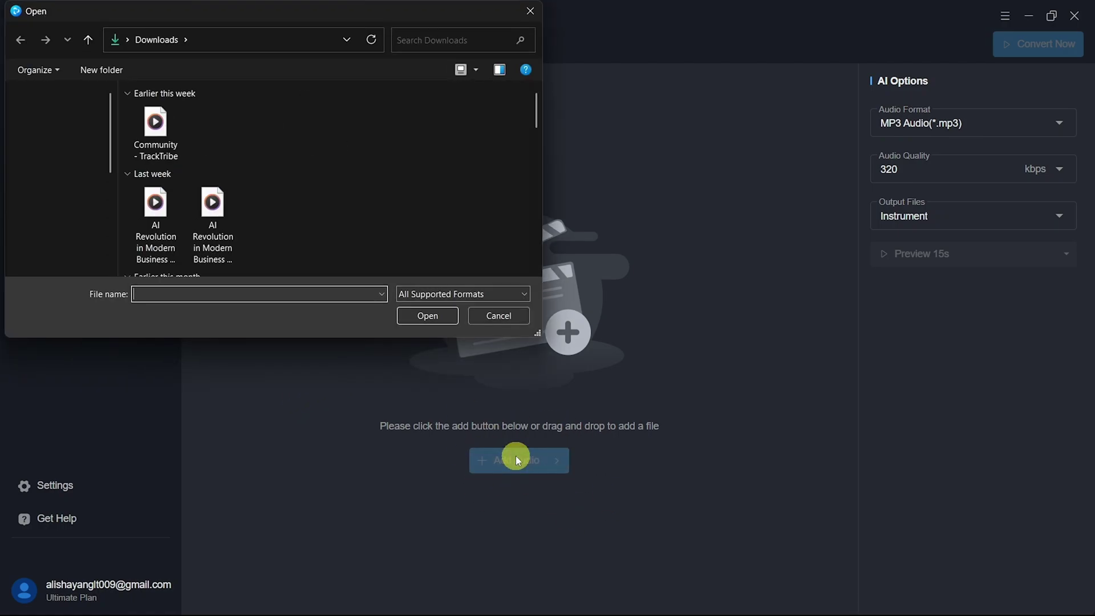
click(155, 141)
click(436, 323)
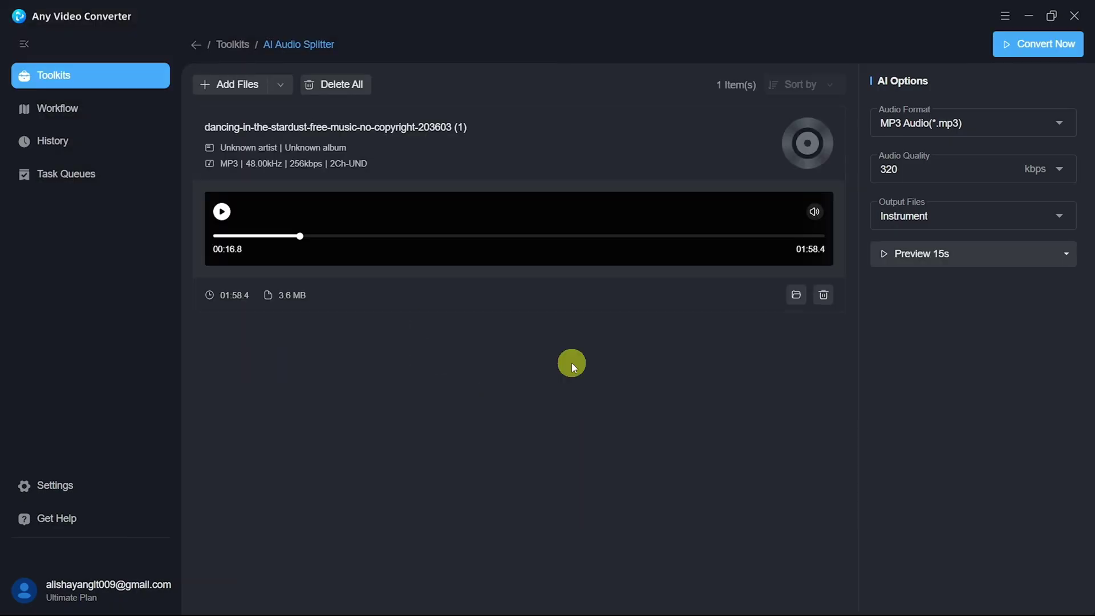
Step: Set output to MP3 at 320 kbps with Instrument-only tracks
click(892, 129)
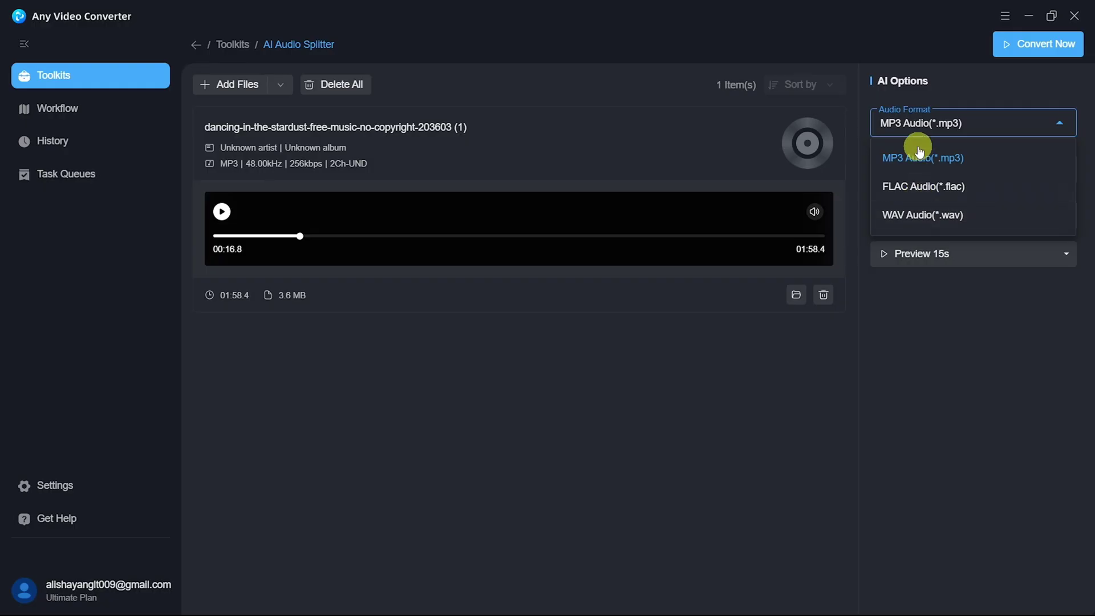
click(915, 159)
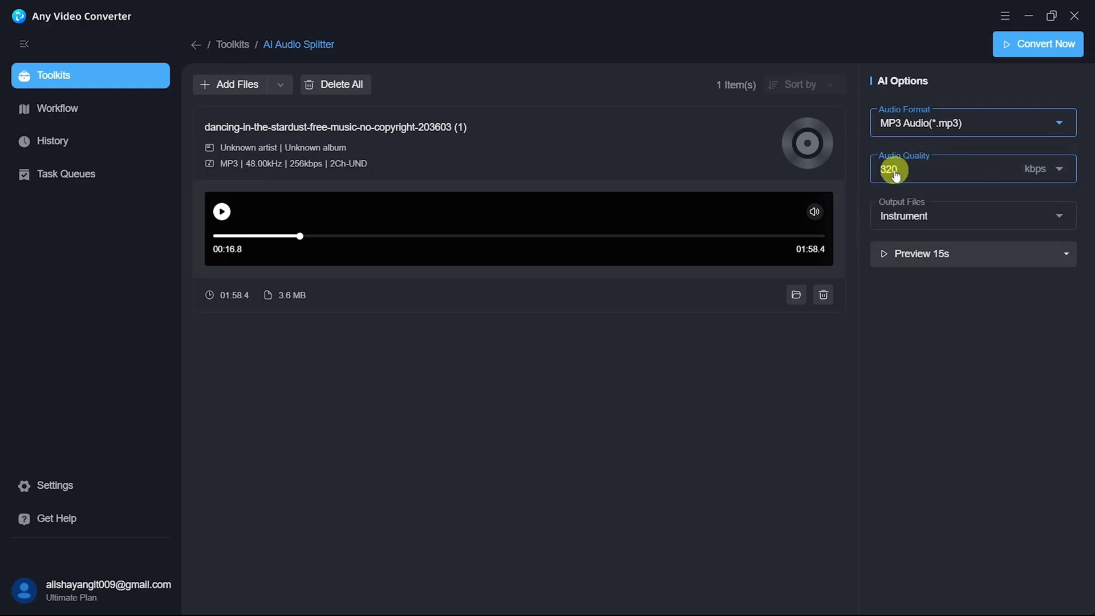
click(1061, 172)
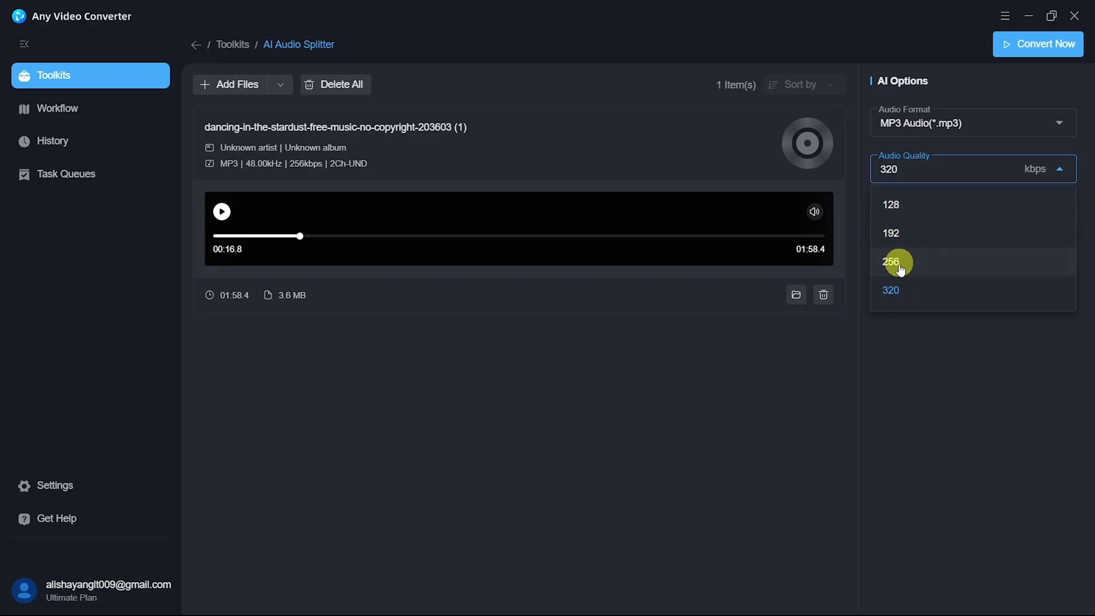
click(895, 291)
click(917, 220)
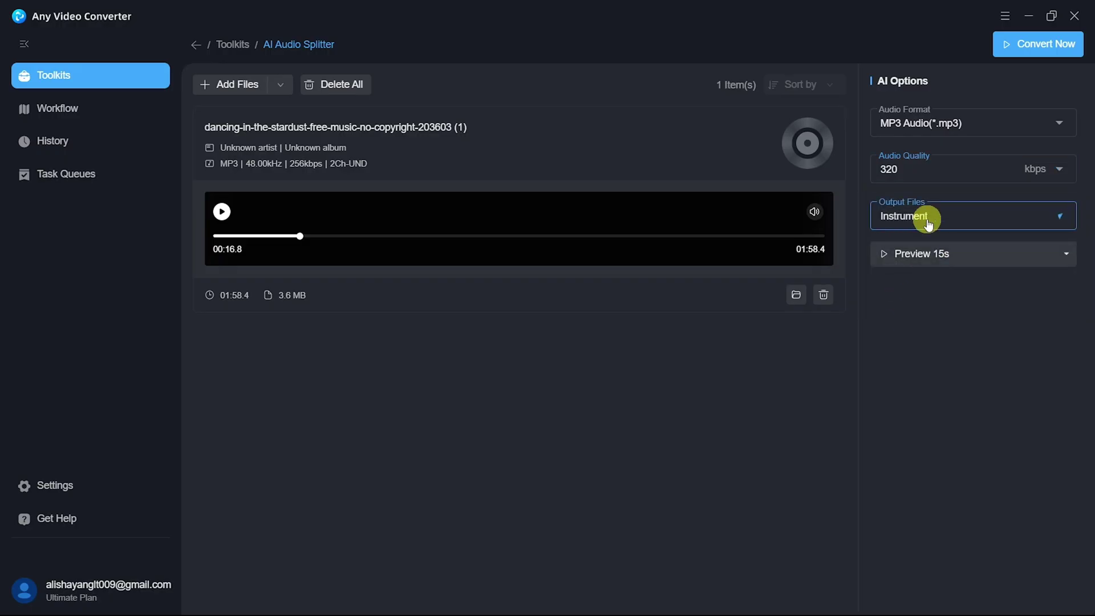
click(904, 248)
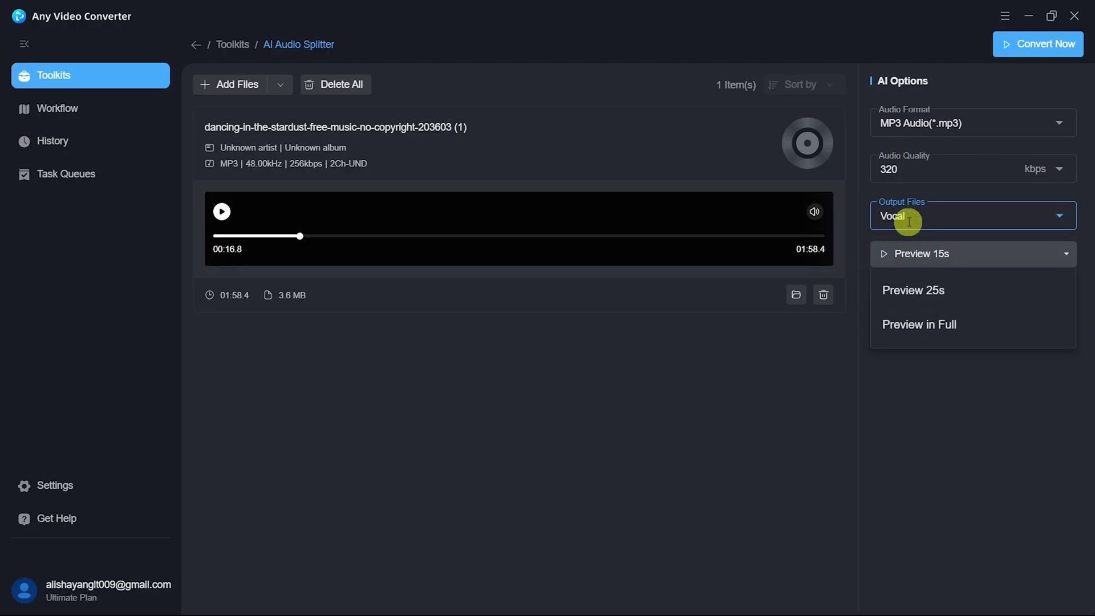
click(899, 218)
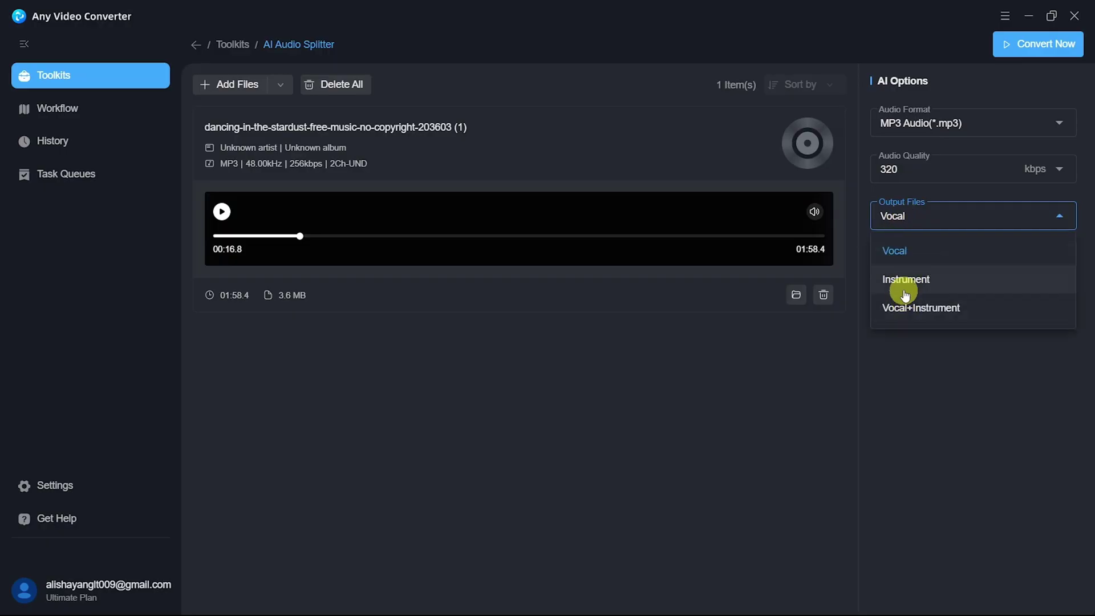
click(907, 283)
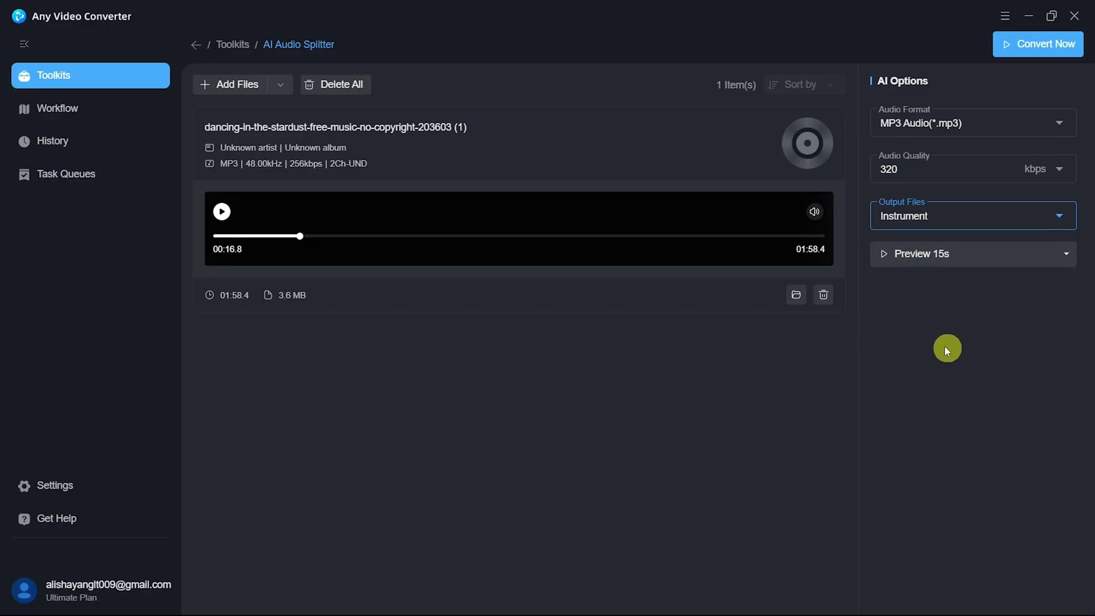
mouse_move(923, 253)
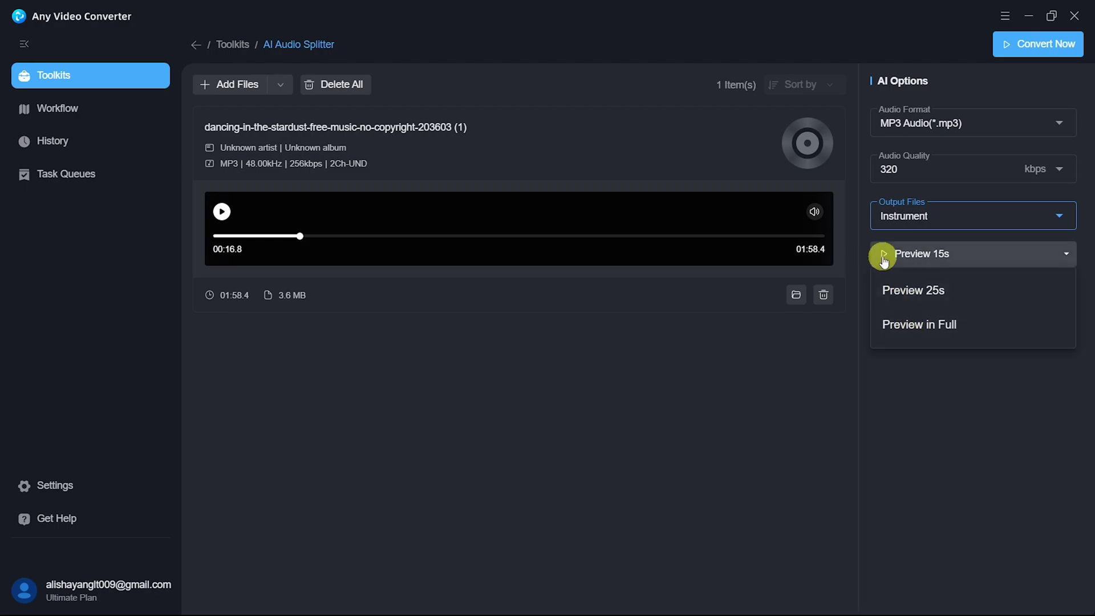
Step: Generate a 15-second preview of the split song and play the instrument track
click(884, 255)
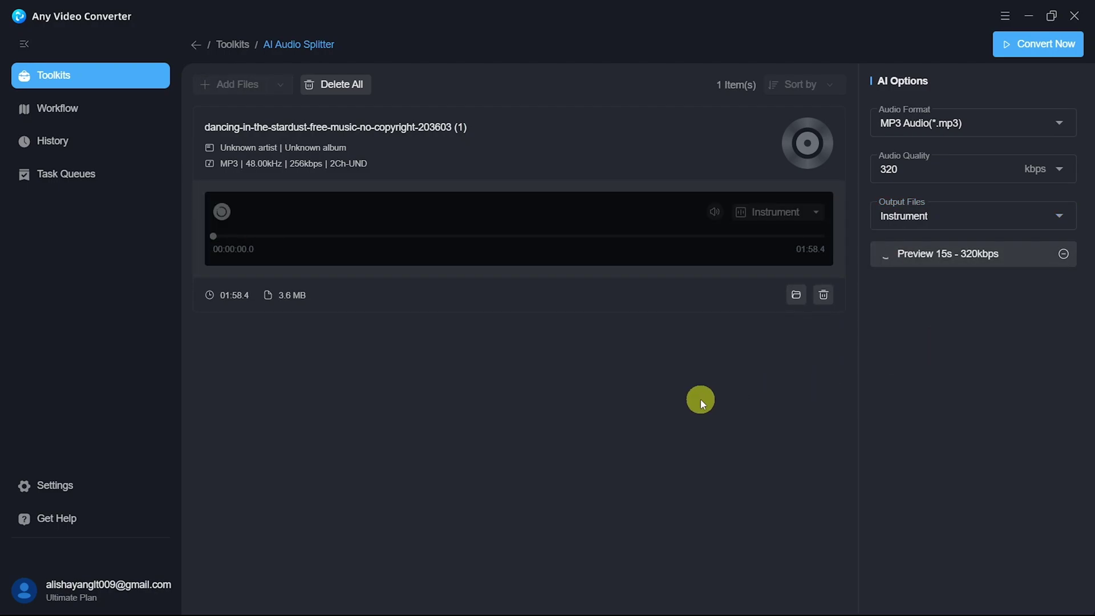
click(222, 212)
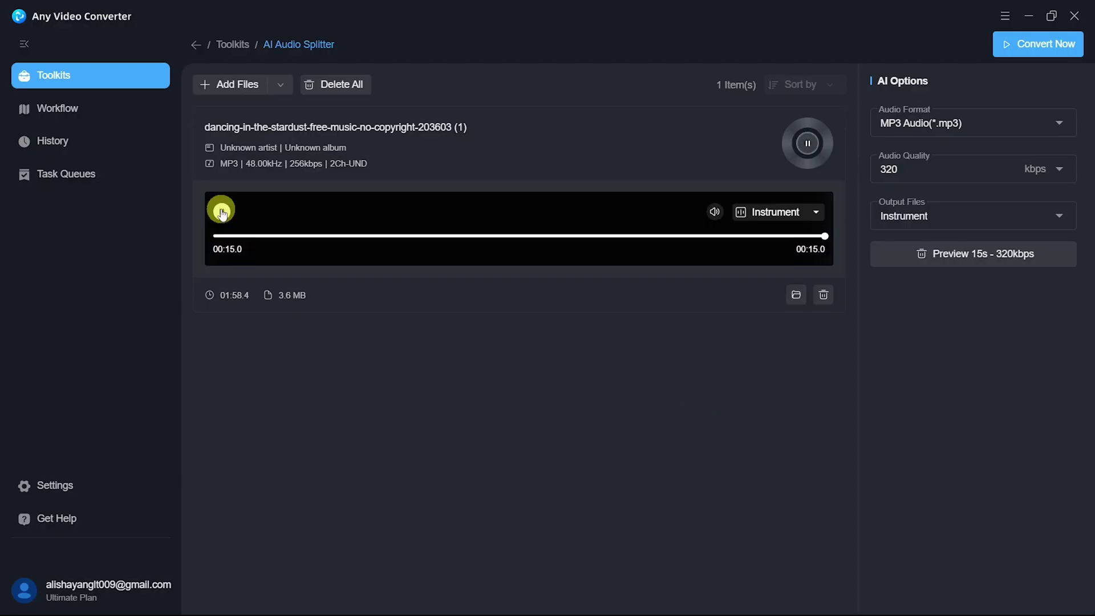
click(222, 214)
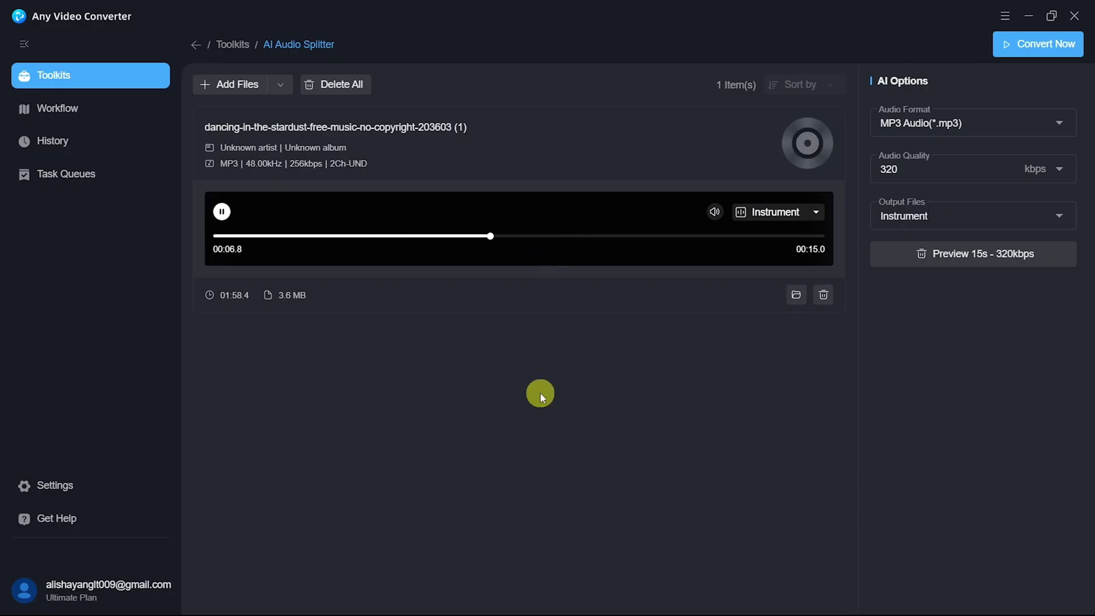
click(221, 213)
Step: Play the preview's vocal track, then switch the preview back to the instrument track
click(774, 213)
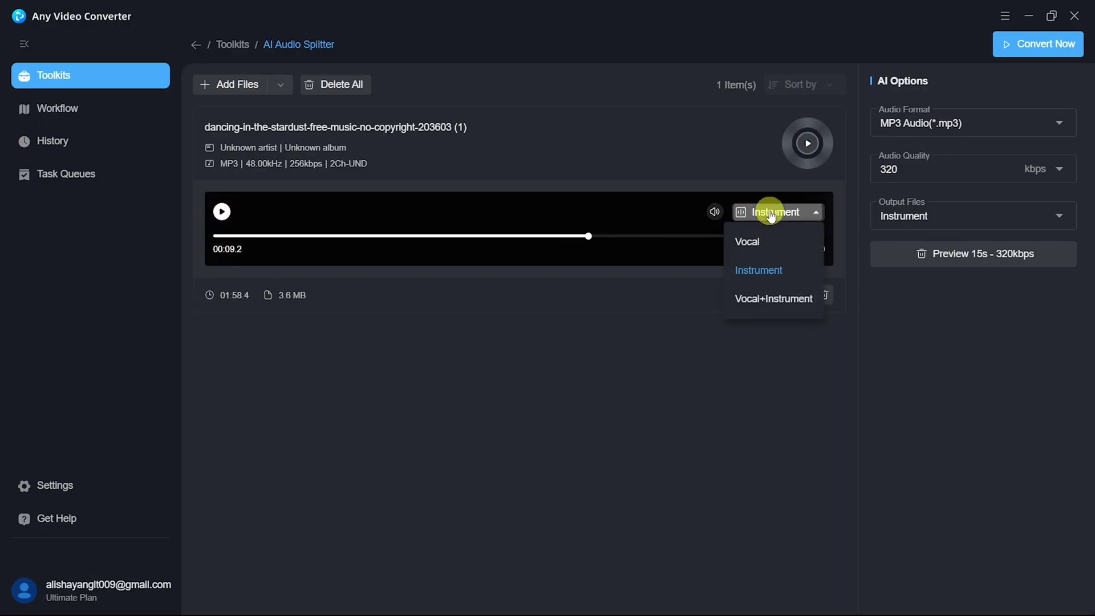
click(754, 259)
click(762, 215)
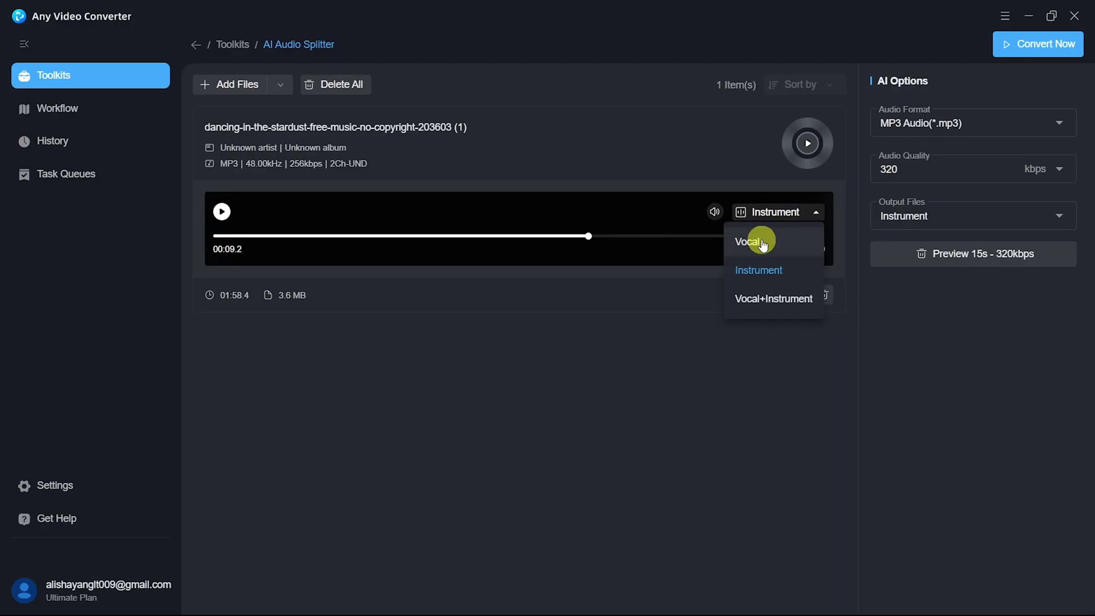
click(759, 242)
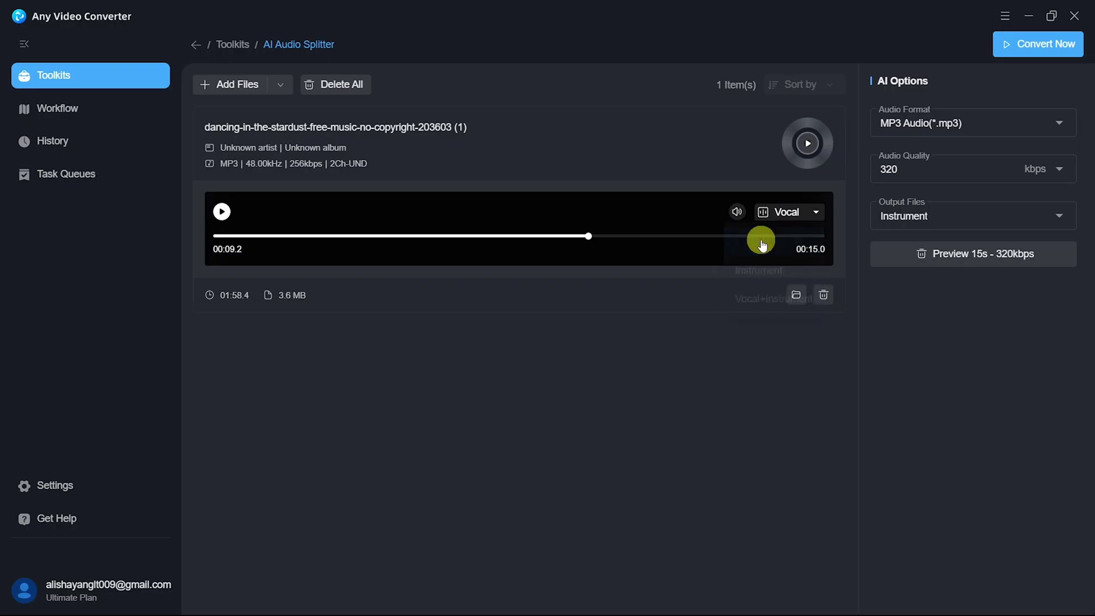
click(222, 212)
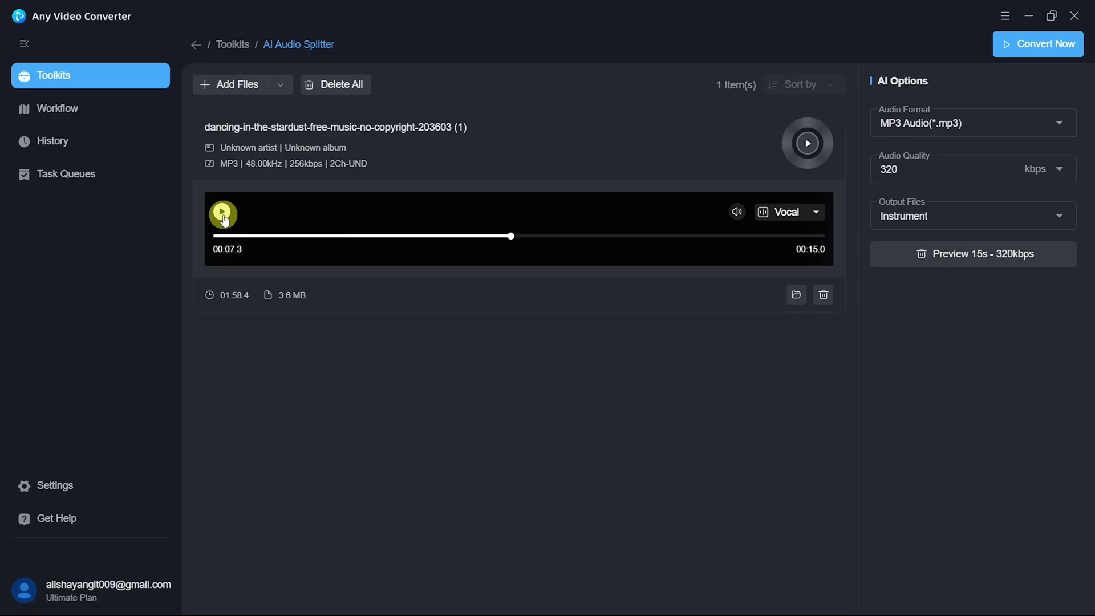
click(789, 212)
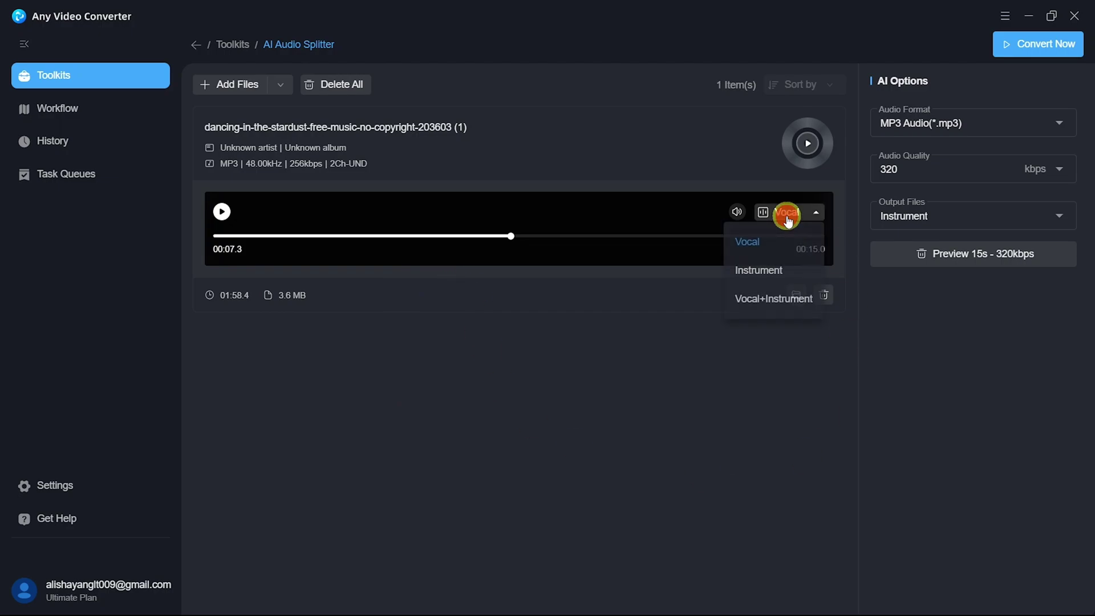
click(758, 271)
Step: Play the instrument-only stardust MP3 in Media Player, skipping ahead to about 0:35
click(1027, 42)
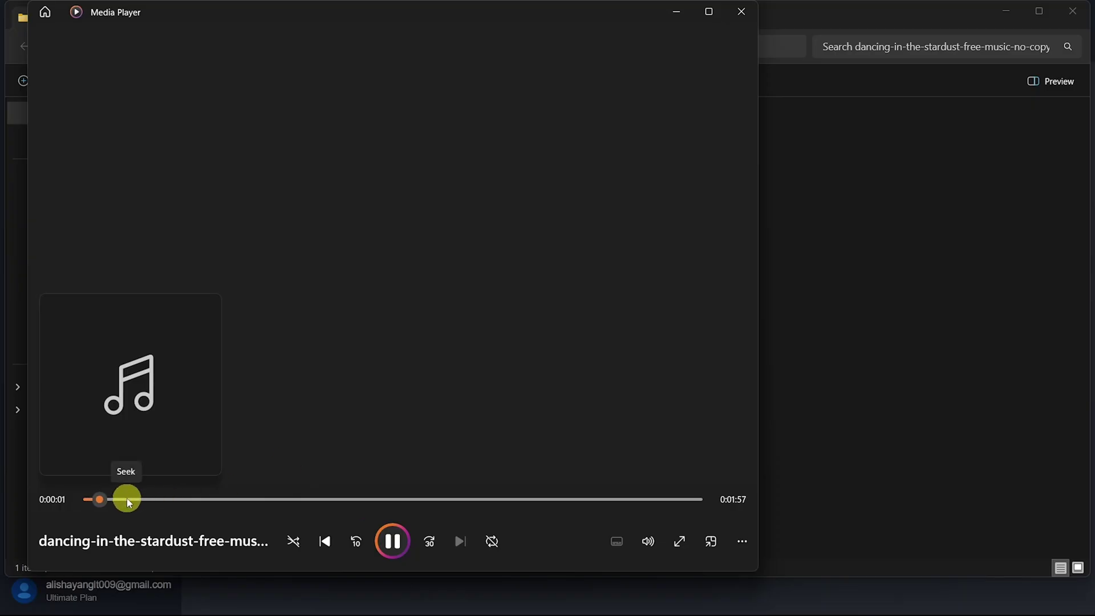
click(127, 498)
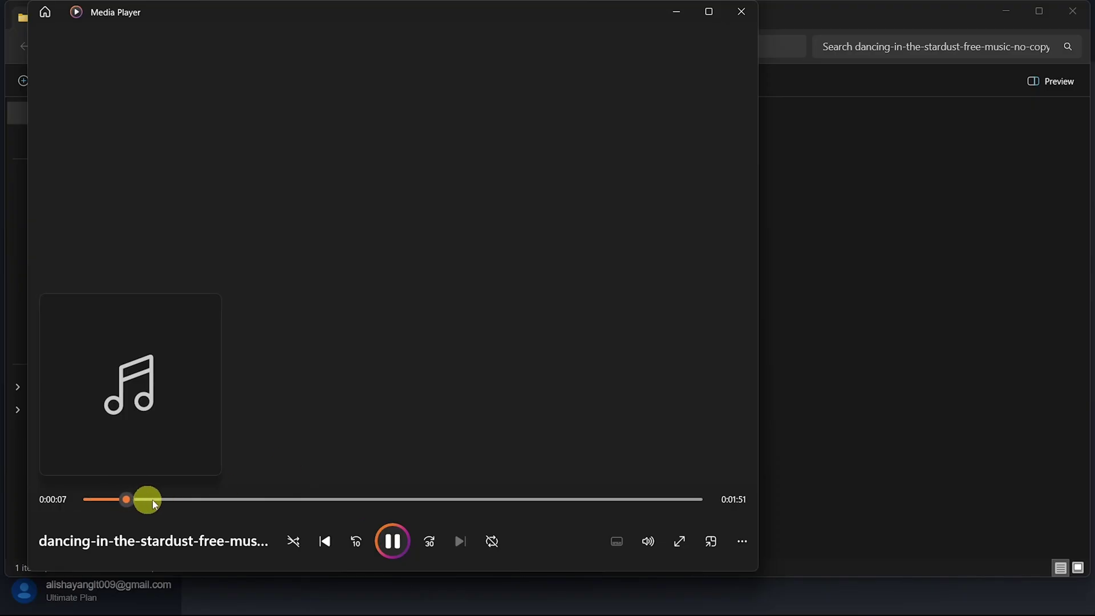
click(203, 501)
click(271, 499)
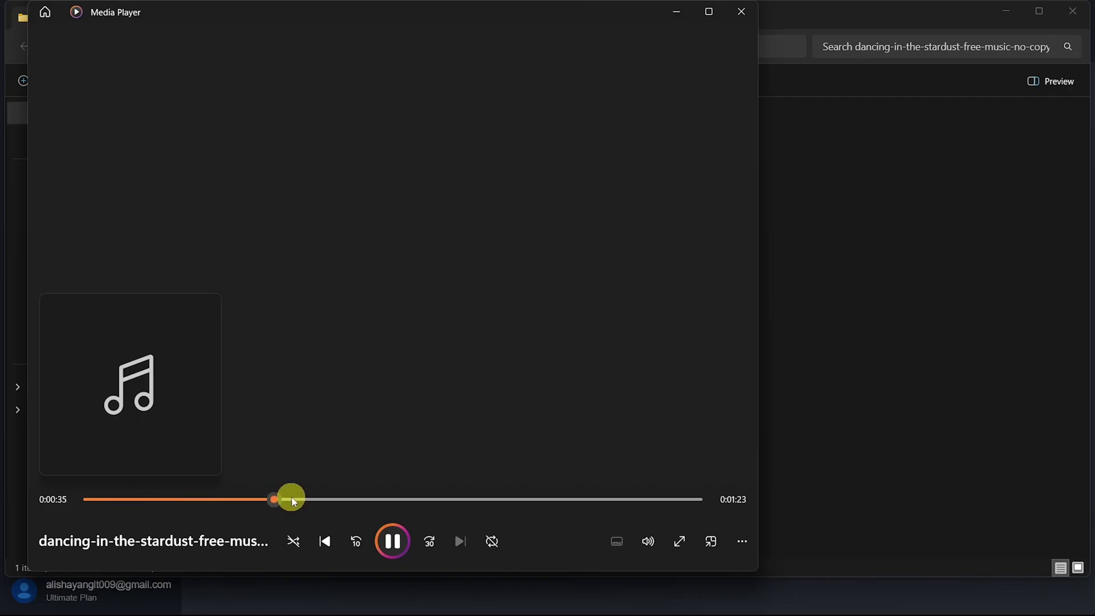